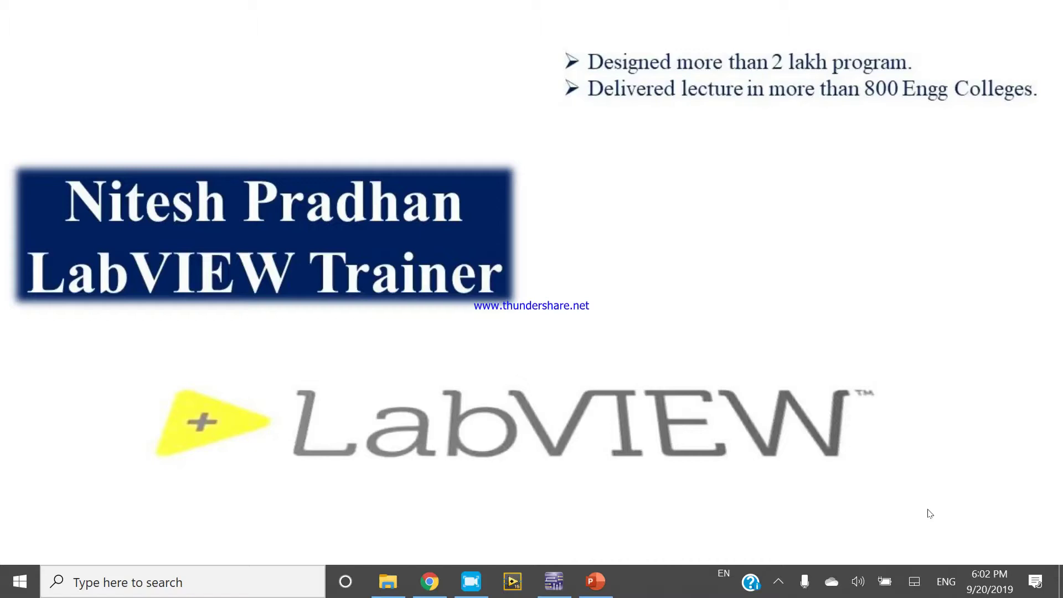
Step: Place the 12 V DC_POWER source V1 with a ground symbol below it
{"action": "left_click", "coordinate": [555, 581]}
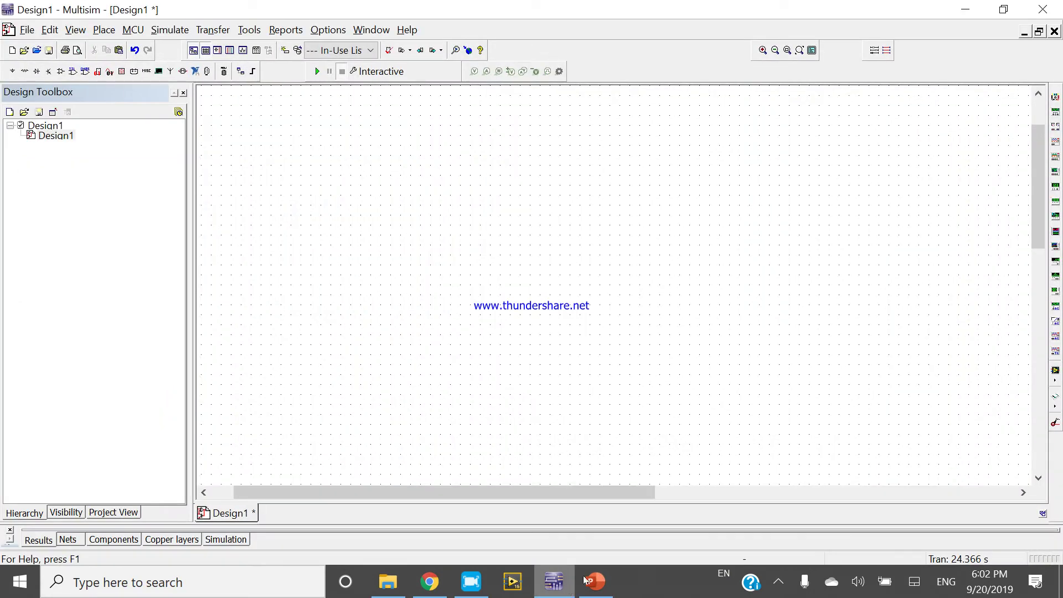
{"action": "right_click", "coordinate": [537, 310]}
{"action": "left_click", "coordinate": [383, 278]}
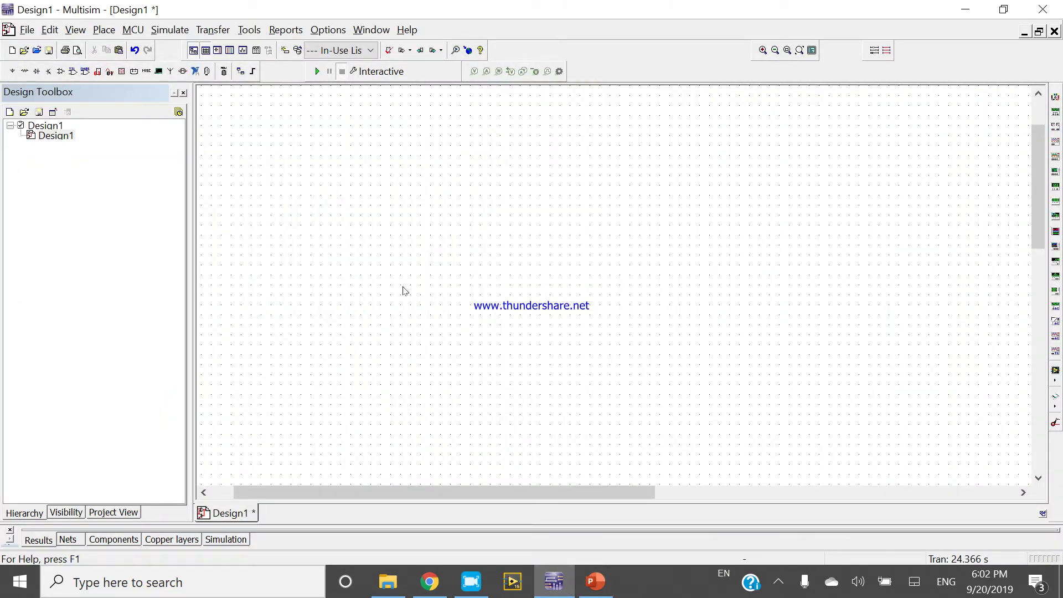
{"action": "key", "text": "ctrl+w"}
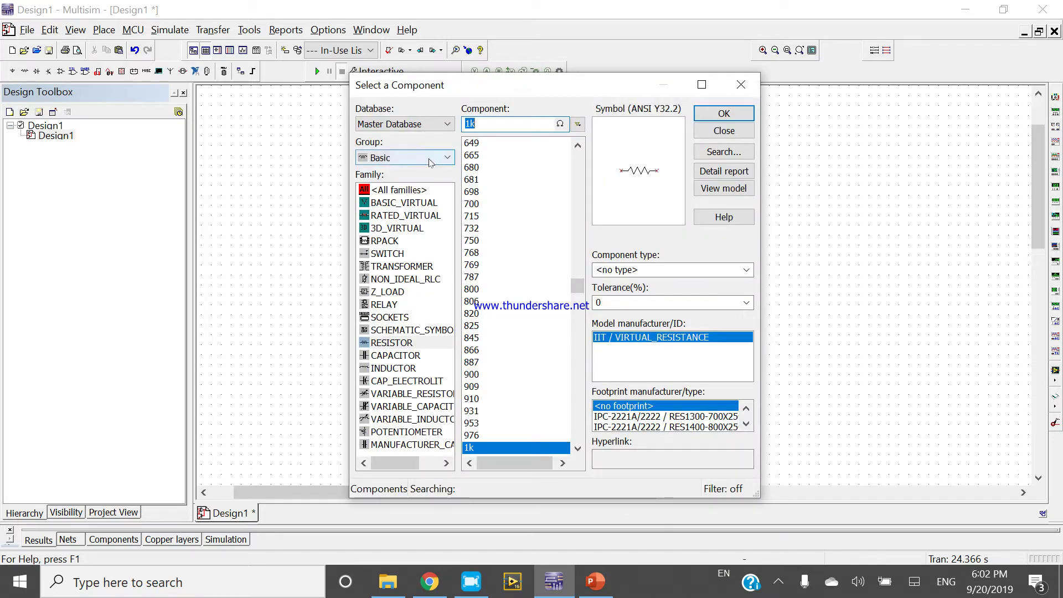
{"action": "left_click", "coordinate": [428, 158]}
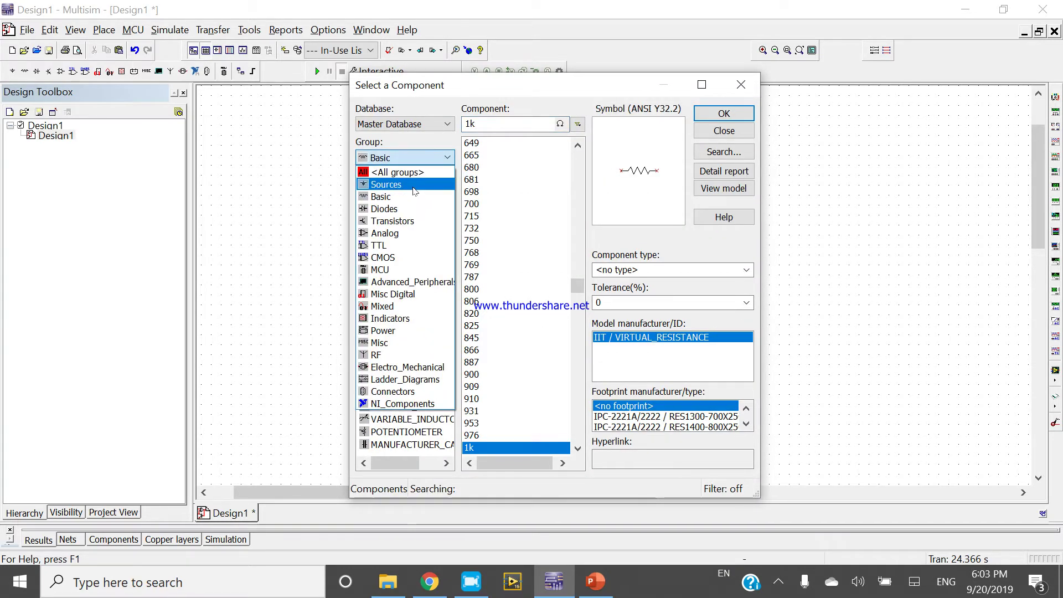
{"action": "left_click", "coordinate": [413, 184]}
{"action": "double_click", "coordinate": [487, 155]}
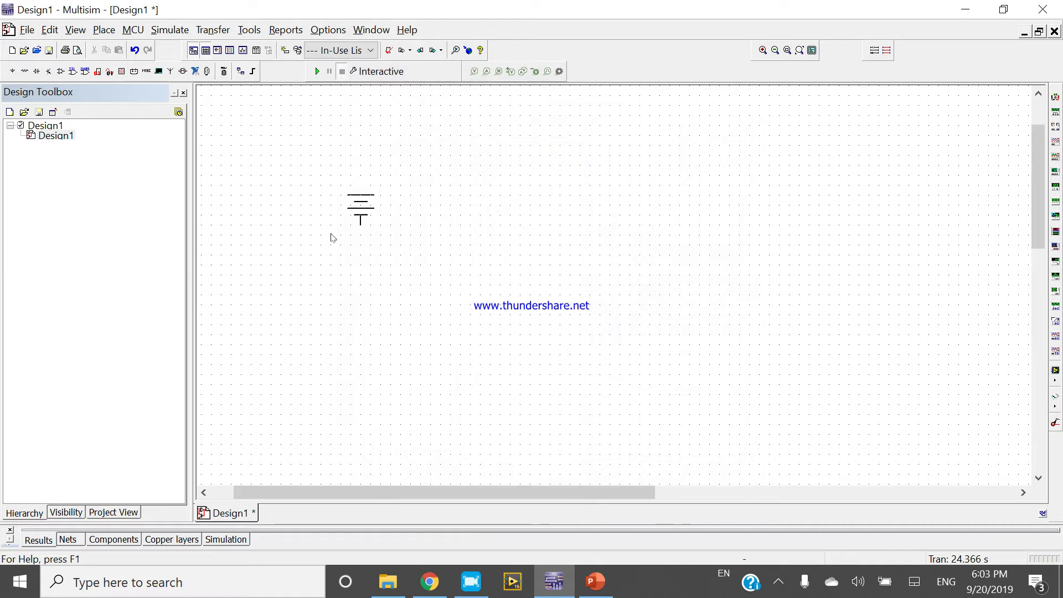
{"action": "left_click", "coordinate": [234, 276]}
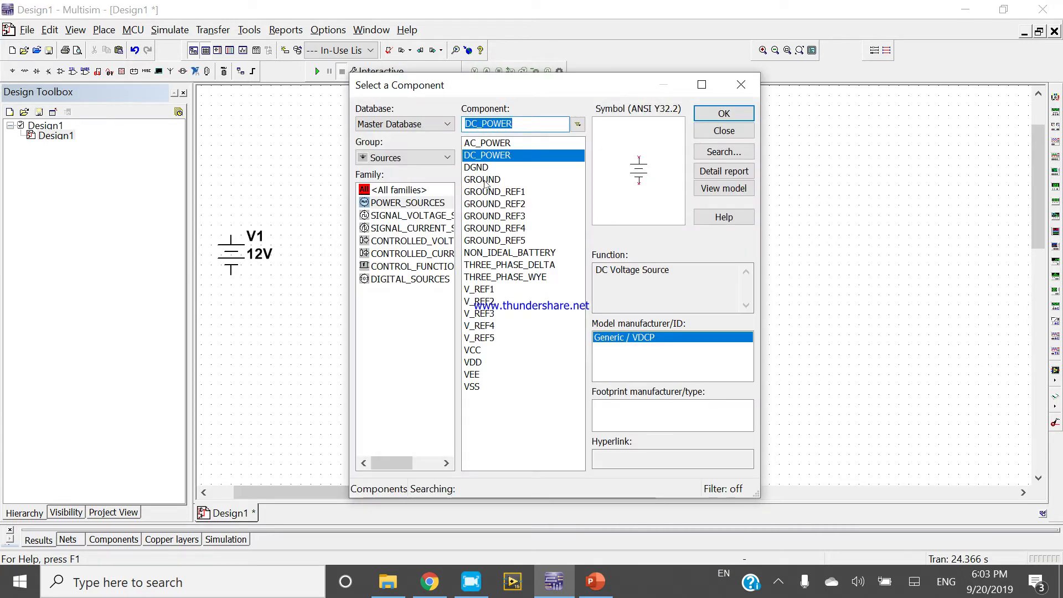
{"action": "double_click", "coordinate": [486, 183]}
{"action": "left_click", "coordinate": [231, 299]}
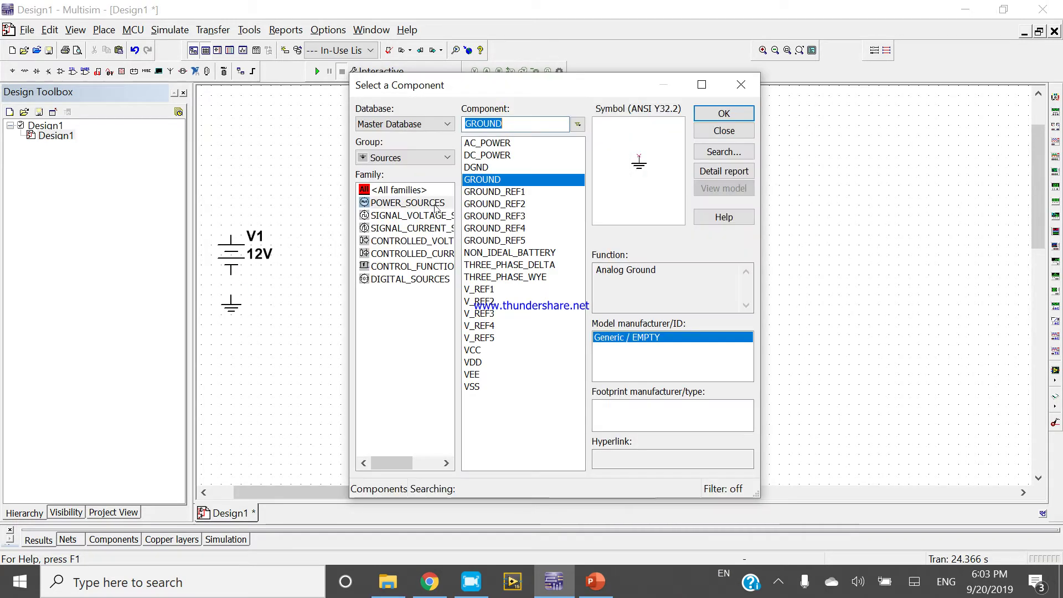
Step: Place three 1 kΩ resistors, R1, R2 and R3, in a row right of the battery
{"action": "left_click", "coordinate": [404, 159]}
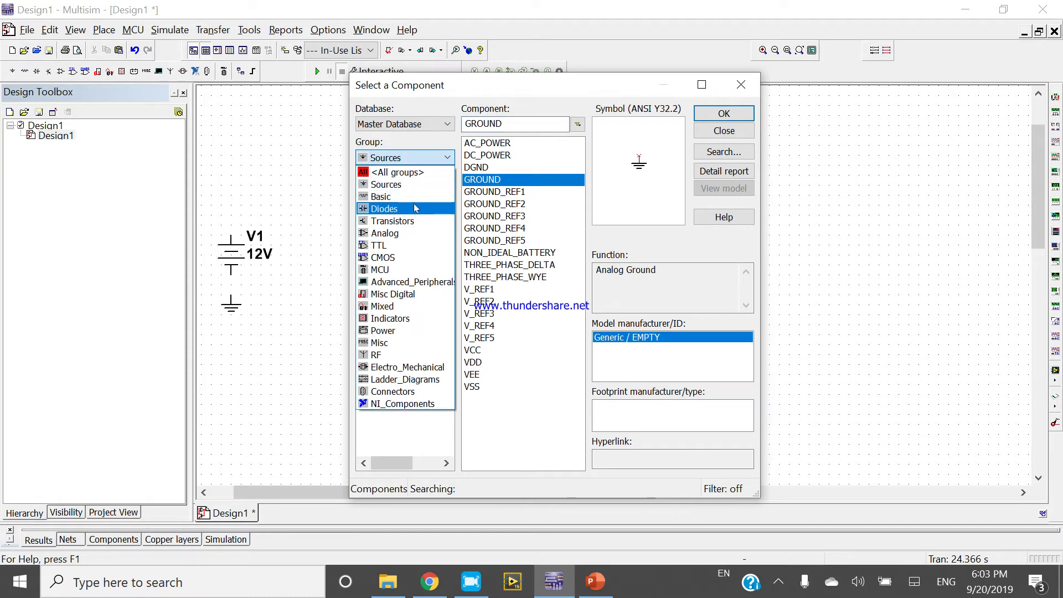
{"action": "left_click", "coordinate": [391, 196]}
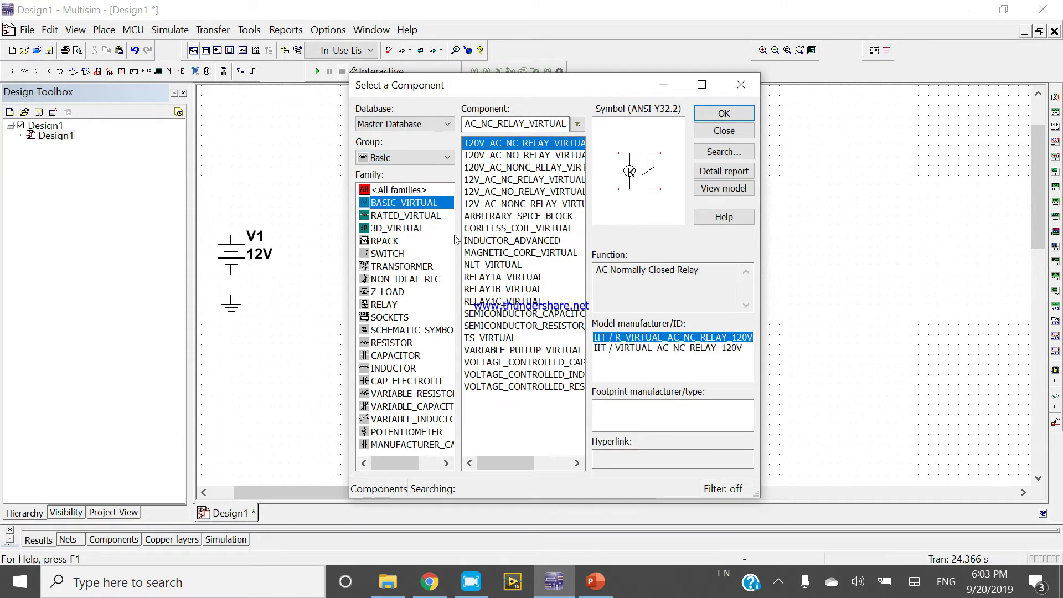
{"action": "left_click", "coordinate": [391, 342]}
{"action": "type", "text": "1k"}
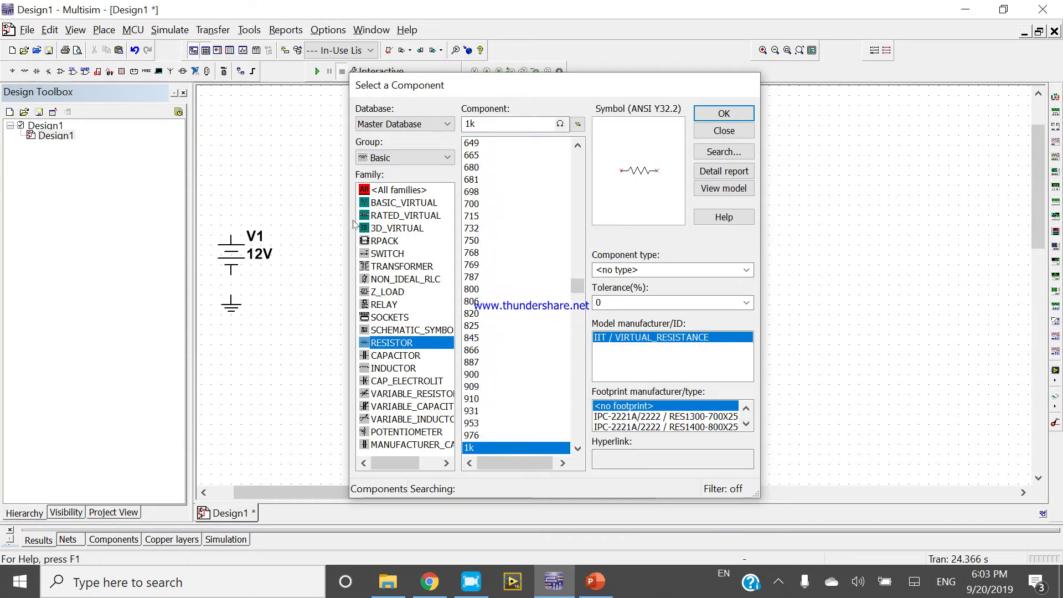
{"action": "key", "text": "Return"}
{"action": "left_click", "coordinate": [310, 212]}
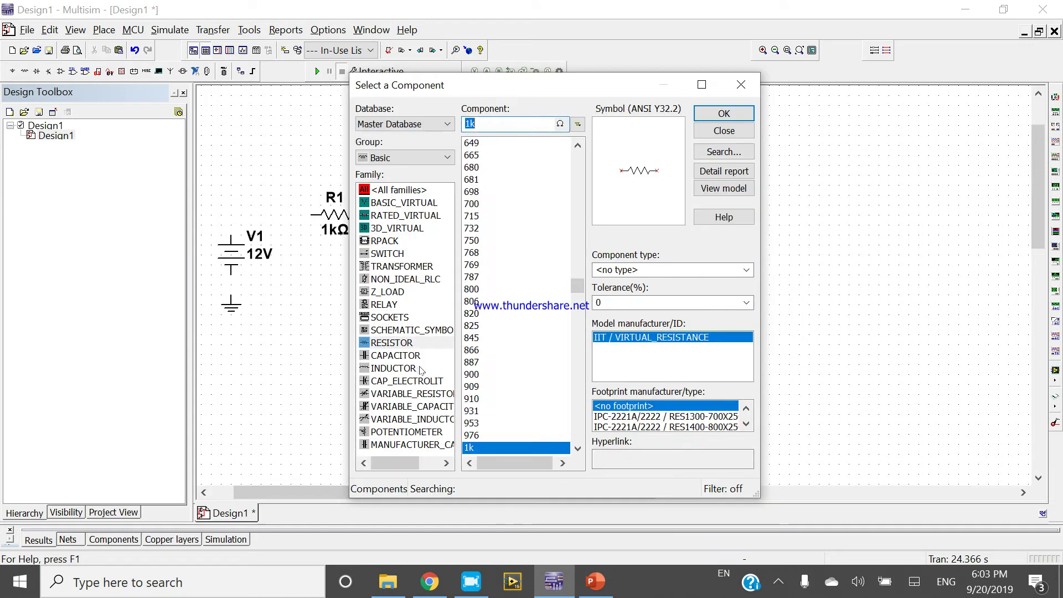
{"action": "key", "text": "Return"}
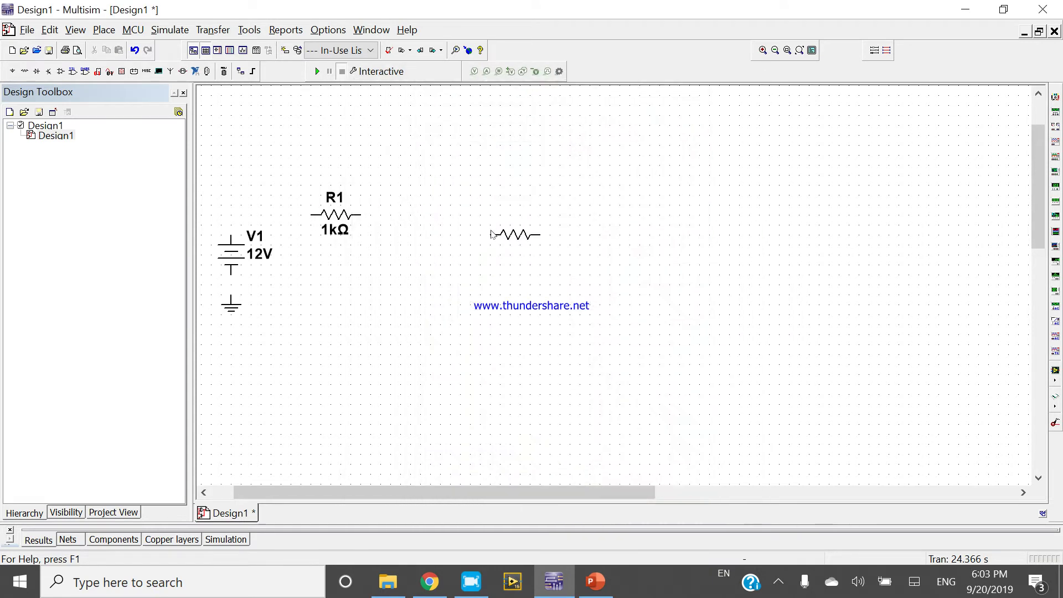
{"action": "left_click", "coordinate": [417, 215]}
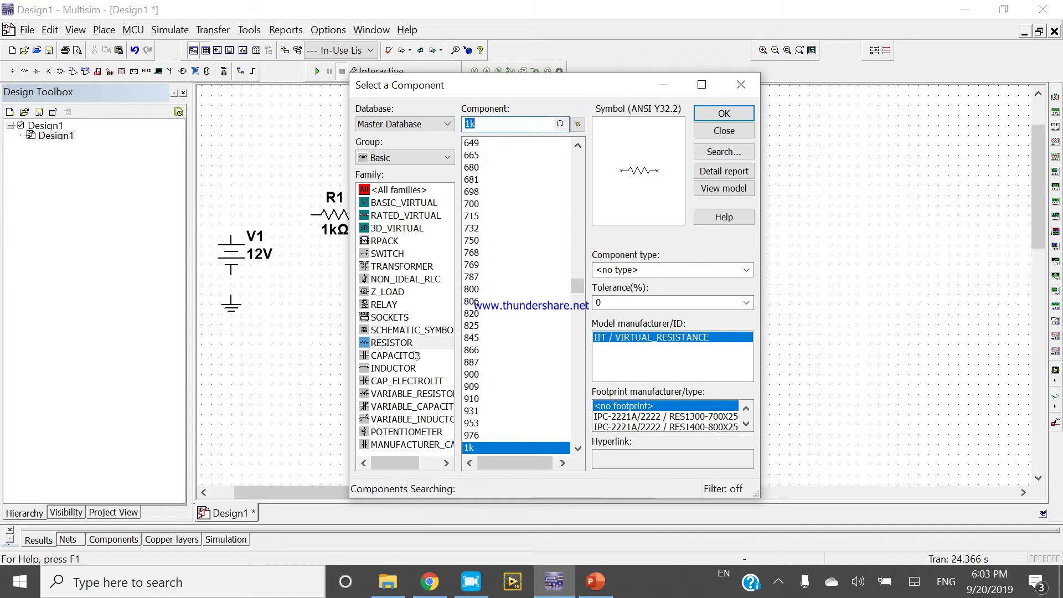
{"action": "key", "text": "Return"}
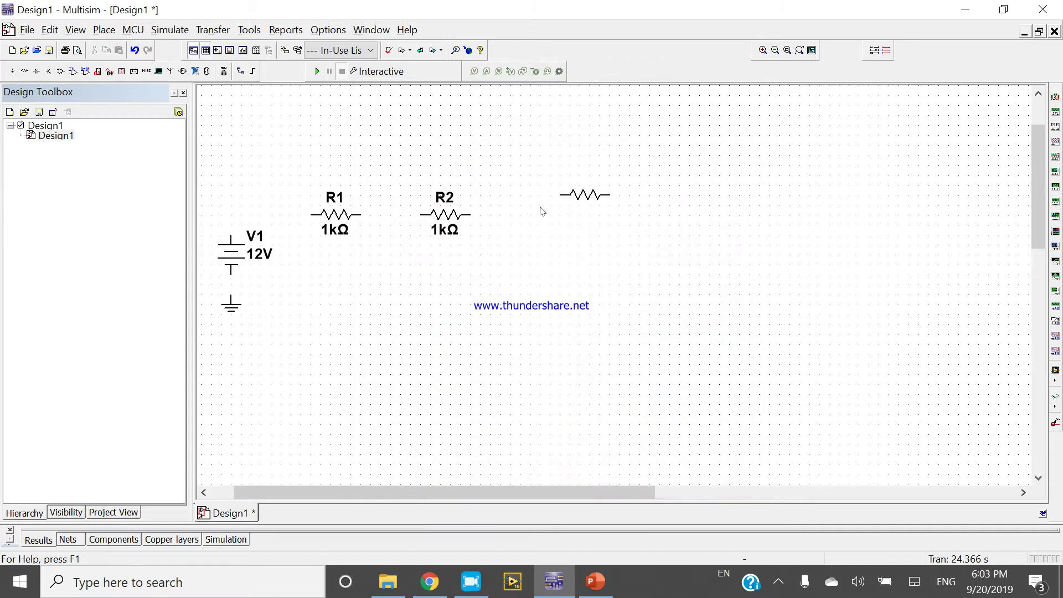
{"action": "left_click", "coordinate": [529, 214]}
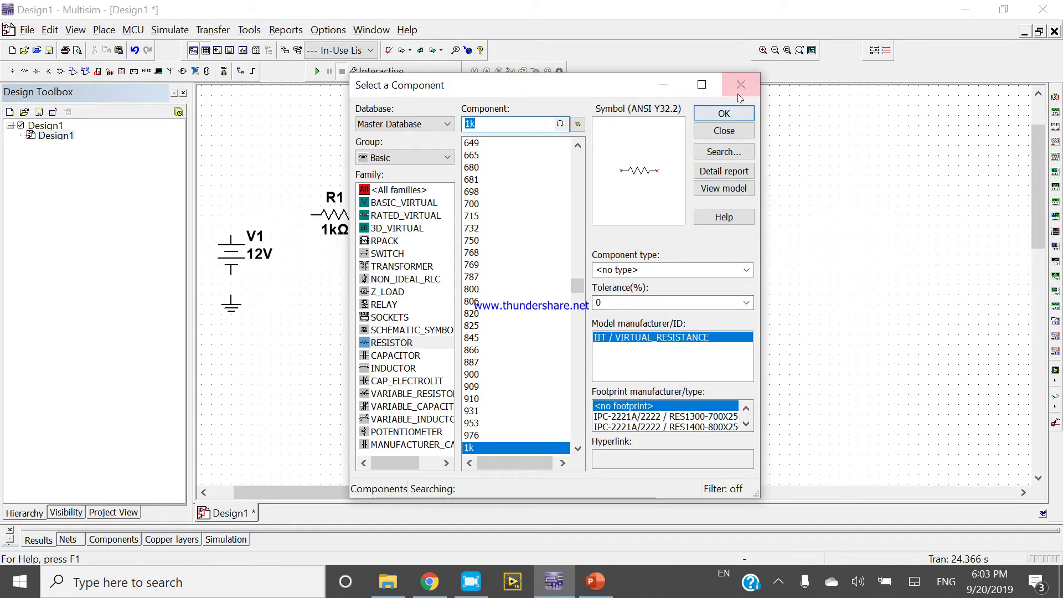
{"action": "left_click", "coordinate": [722, 130]}
Step: Rotate R2 to vertical and move it down below the resistor row
{"action": "left_click", "coordinate": [465, 243]}
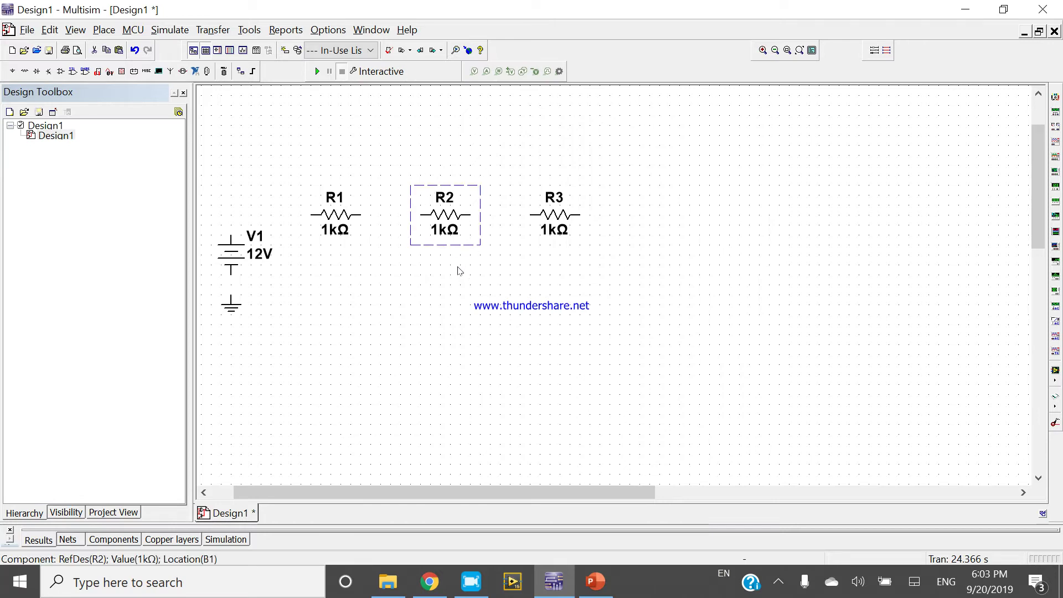
{"action": "key", "text": "ctrl+r"}
{"action": "left_click_drag", "start_coordinate": [440, 215], "coordinate": [429, 254]}
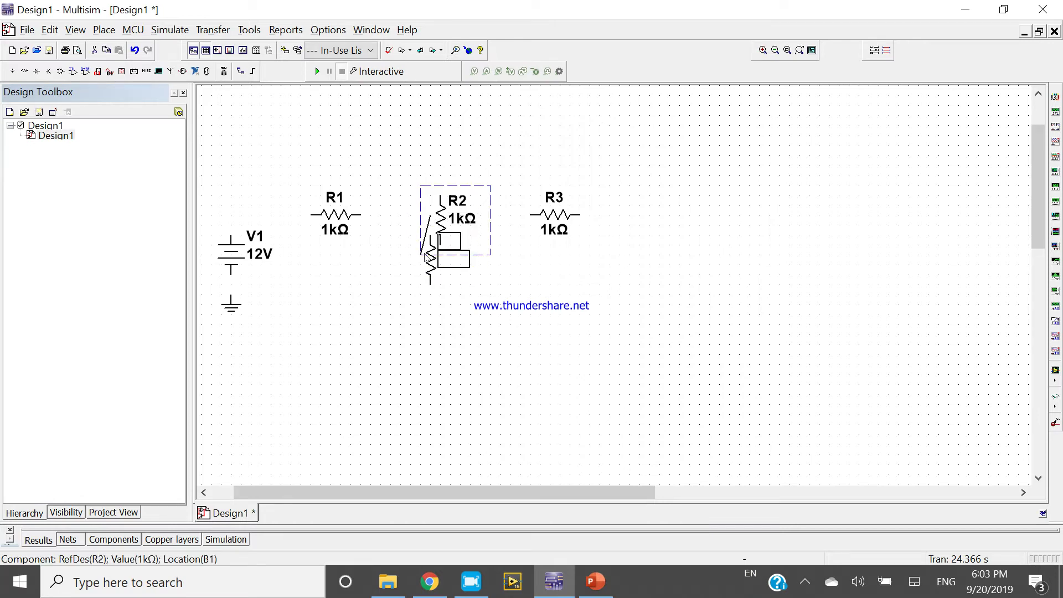
{"action": "left_click", "coordinate": [510, 299]}
Step: Change R3's resistance to 3 kΩ
{"action": "left_click", "coordinate": [553, 231]}
{"action": "double_click", "coordinate": [554, 231]}
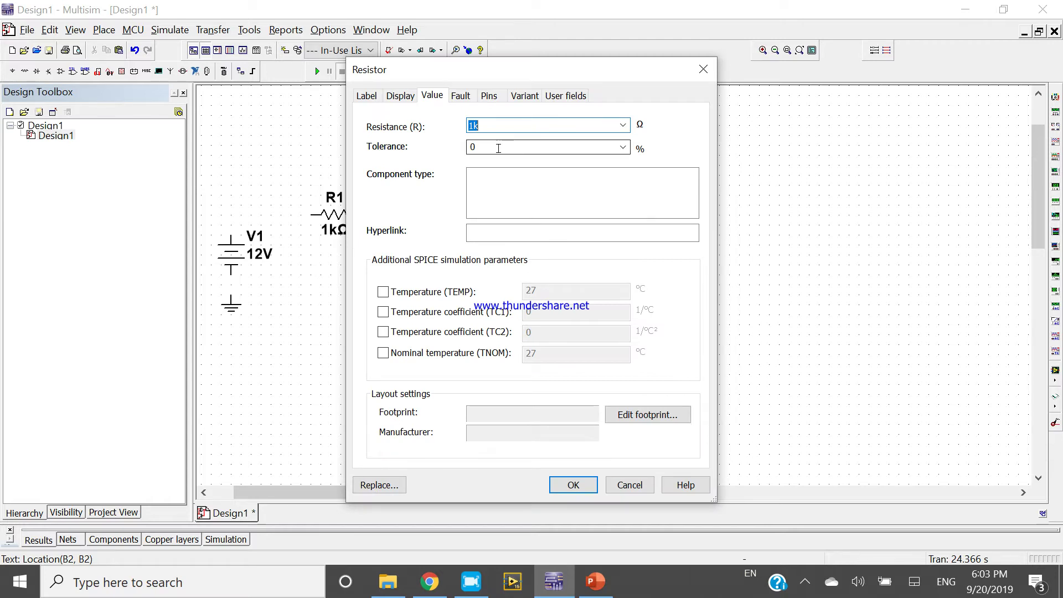
{"action": "type", "text": "3k"}
{"action": "key", "text": "Return"}
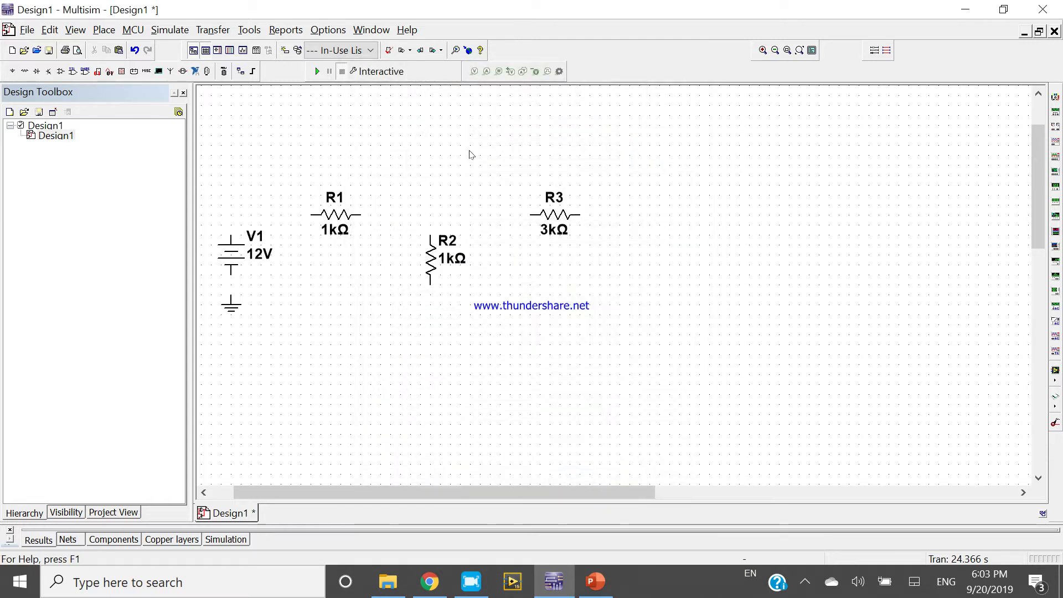
Step: Change R2's resistance to 2 kΩ, correcting a mistyped value
{"action": "double_click", "coordinate": [456, 263]}
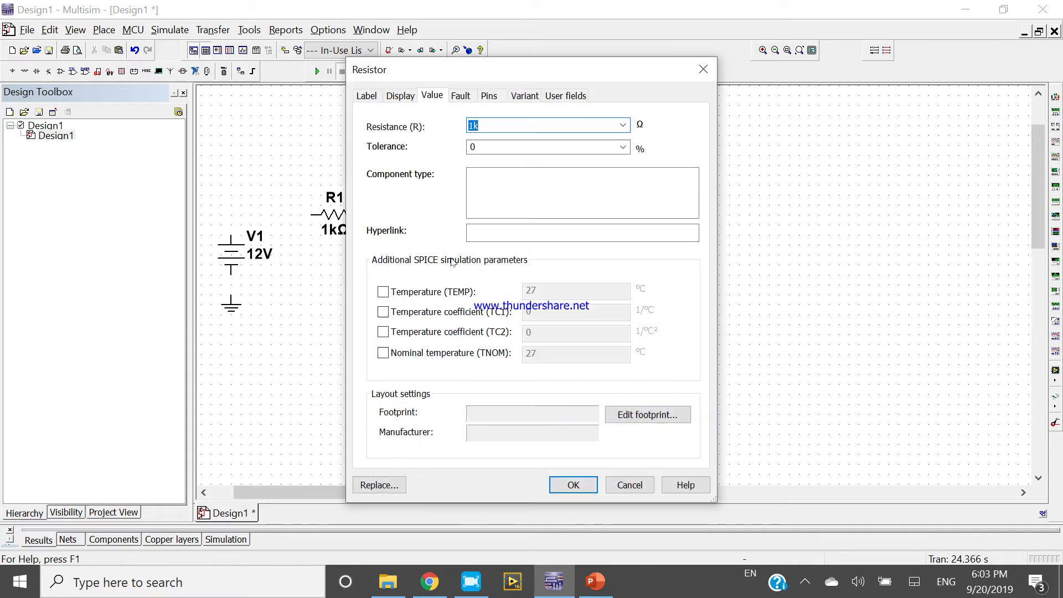
{"action": "type", "text": "1"}
{"action": "key", "text": "BackSpace"}
{"action": "key", "text": "BackSpace"}
{"action": "type", "text": "2k"}
{"action": "key", "text": "Return"}
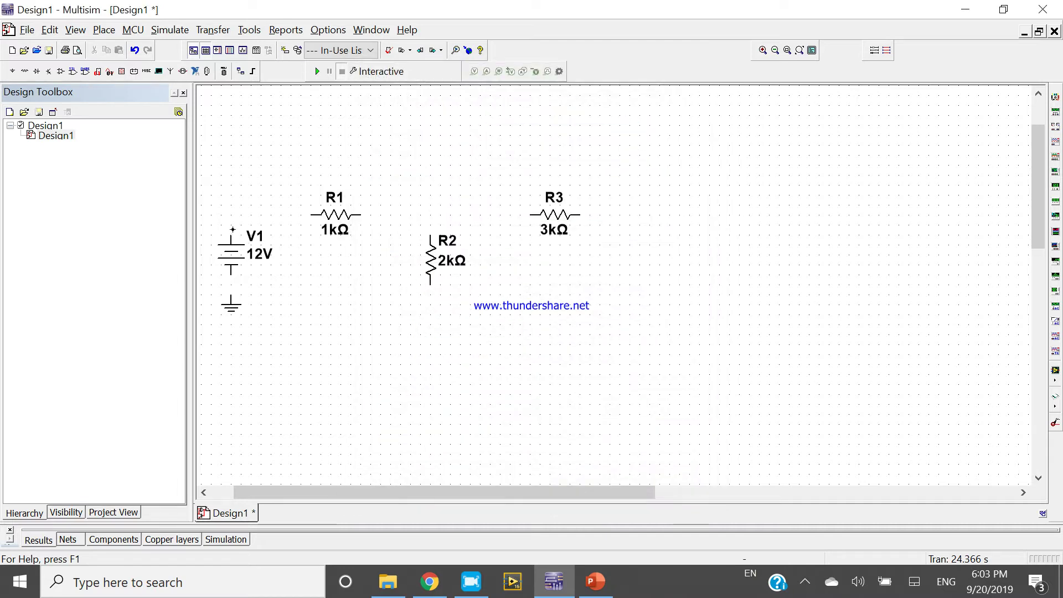
{"action": "left_click", "coordinate": [233, 230]}
Step: Wire V1's top to R1, R1 to R3, and R2's top lead onto that wire
{"action": "left_click", "coordinate": [312, 216]}
{"action": "left_click", "coordinate": [358, 216]}
{"action": "left_click", "coordinate": [532, 216]}
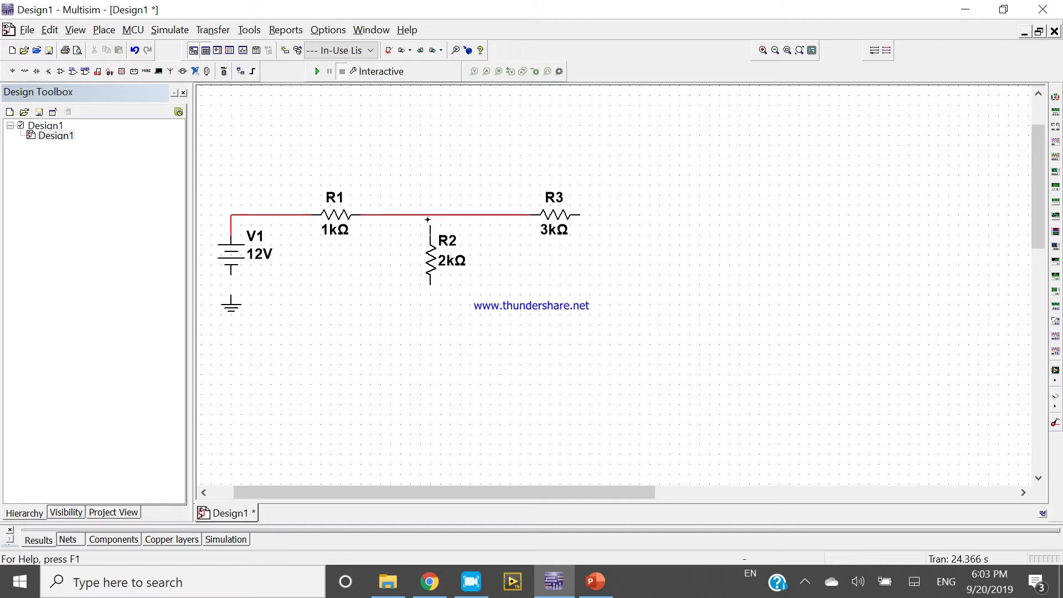
{"action": "left_click", "coordinate": [429, 219]}
{"action": "key", "text": "Escape"}
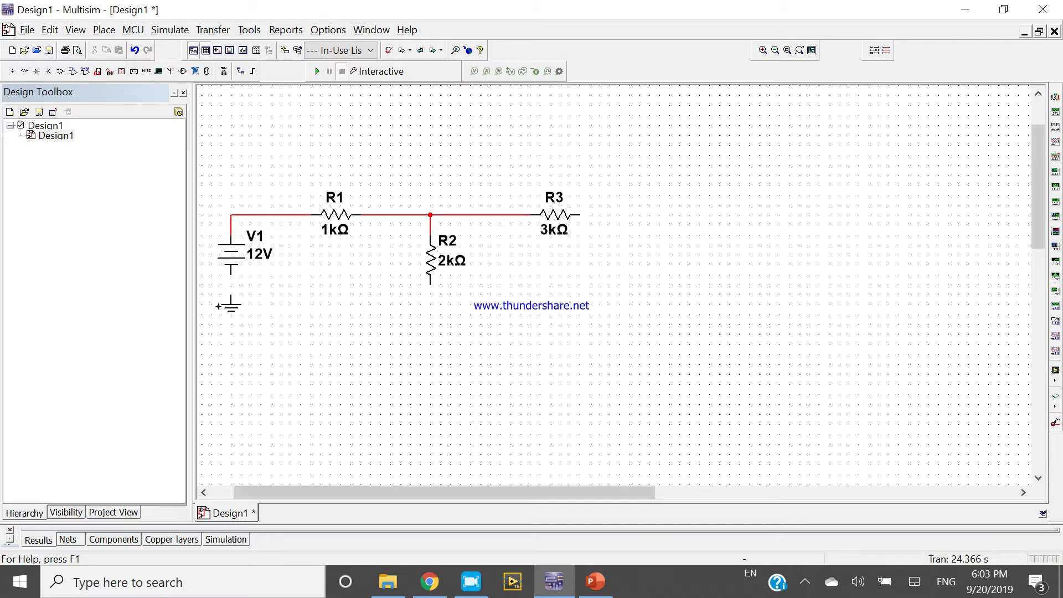
Step: Wire V1's bottom terminal to ground and shift V1 down one grid step
{"action": "left_click", "coordinate": [231, 293]}
{"action": "left_click", "coordinate": [232, 315]}
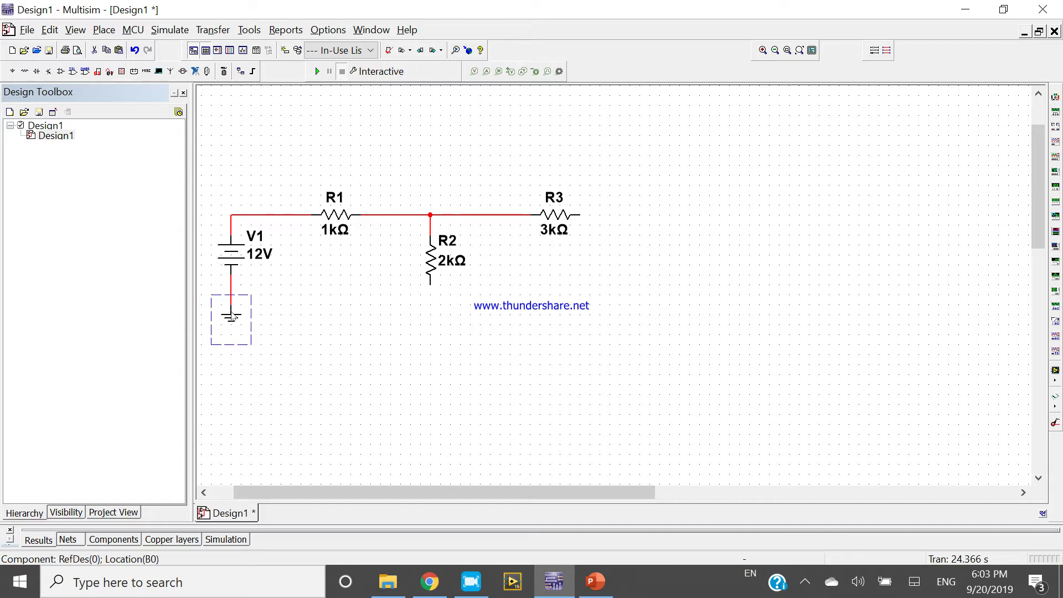
{"action": "left_click_drag", "start_coordinate": [232, 259], "coordinate": [232, 269]}
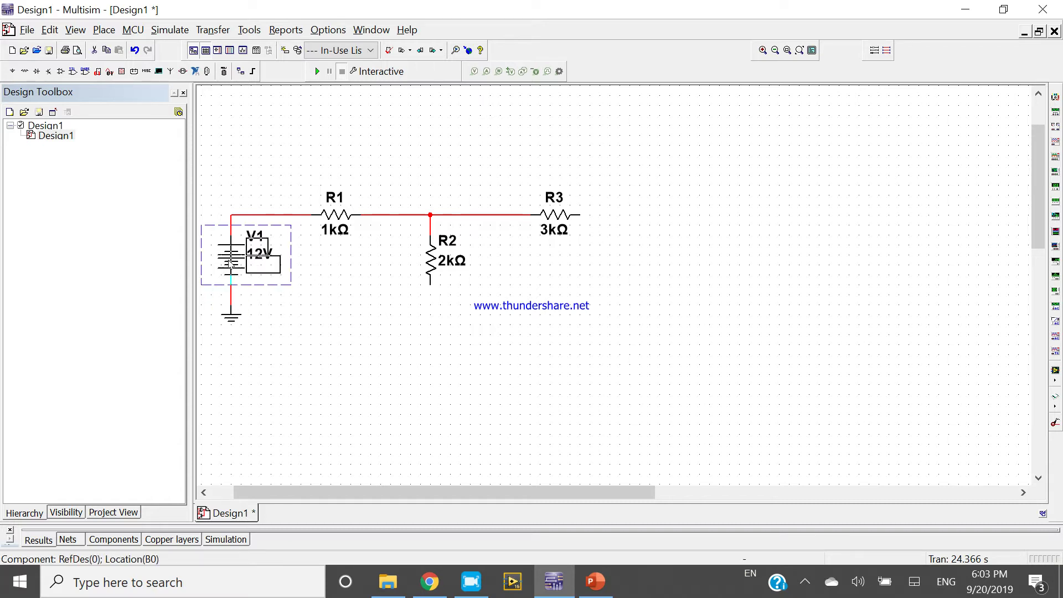
{"action": "left_click", "coordinate": [552, 241]}
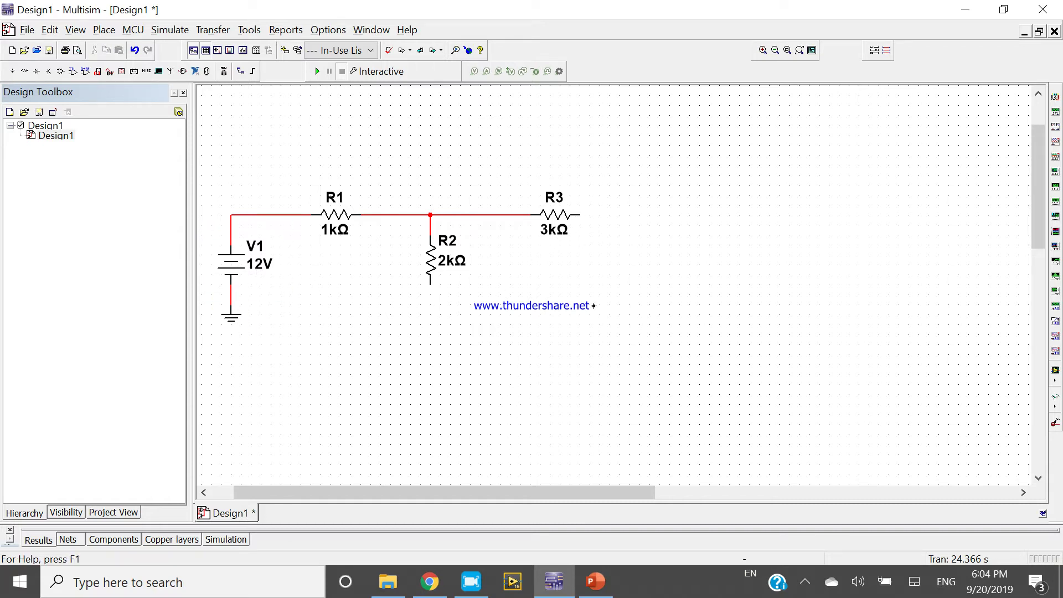
Step: Join R3's right end and R2's bottom to the bottom return line
{"action": "left_click", "coordinate": [580, 215]}
{"action": "left_click", "coordinate": [231, 294]}
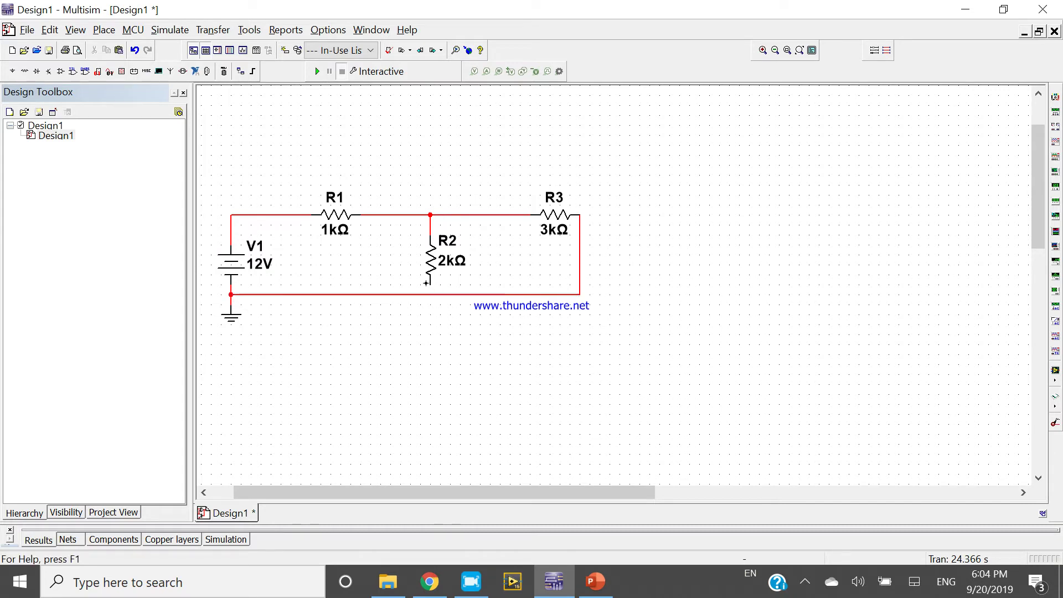
{"action": "left_click", "coordinate": [430, 285]}
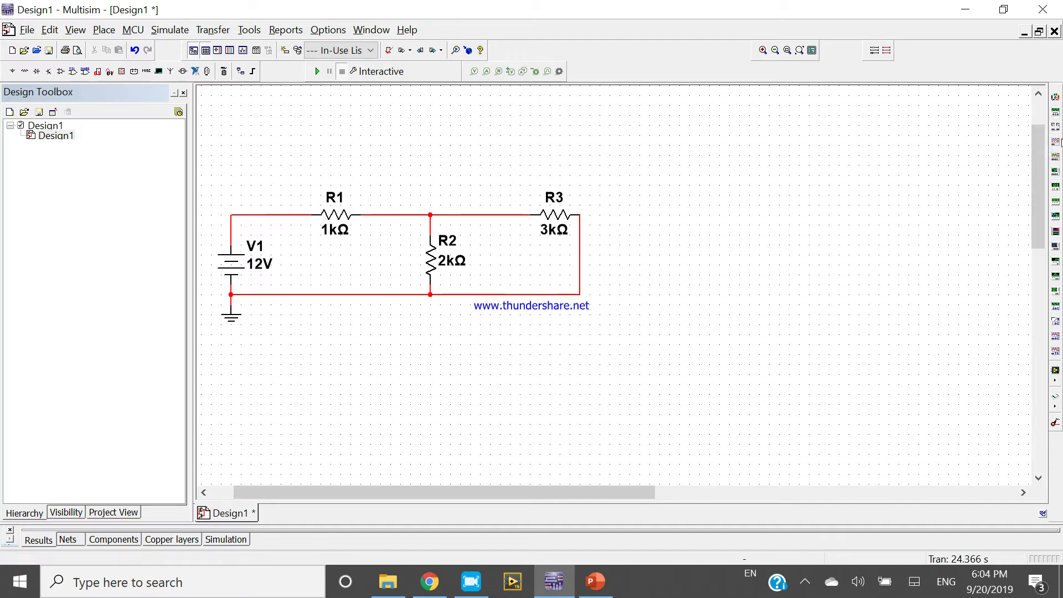
{"action": "left_click", "coordinate": [1056, 98]}
Step: Place a wattmeter and wire its current terminals in series between R1 and R2
{"action": "left_click", "coordinate": [317, 156]}
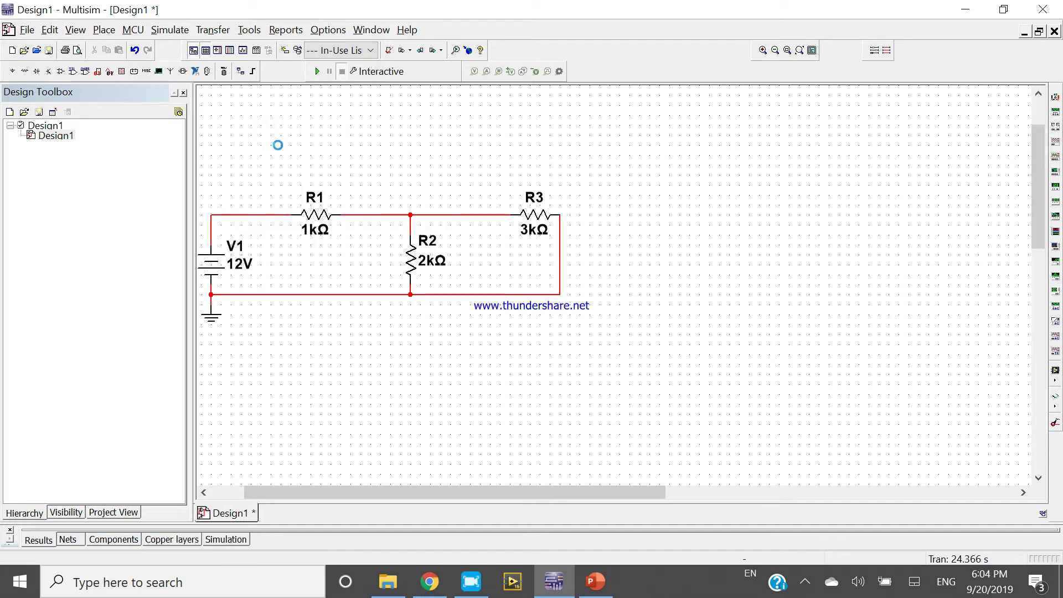
{"action": "left_click", "coordinate": [366, 216]}
{"action": "key", "text": "Delete"}
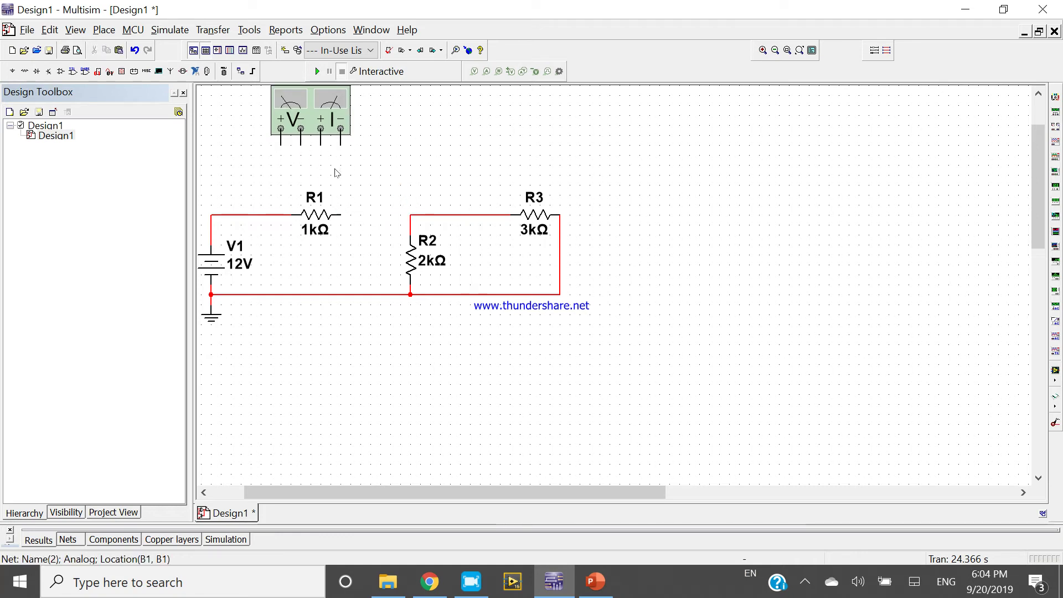
{"action": "left_click", "coordinate": [322, 145]}
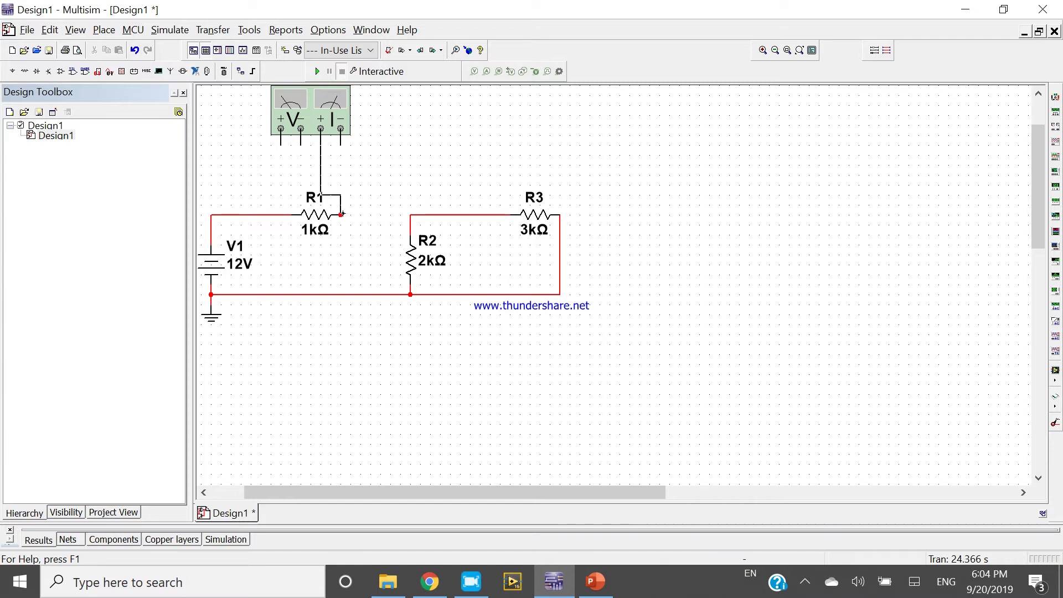
{"action": "left_click", "coordinate": [341, 214]}
{"action": "left_click", "coordinate": [340, 144]}
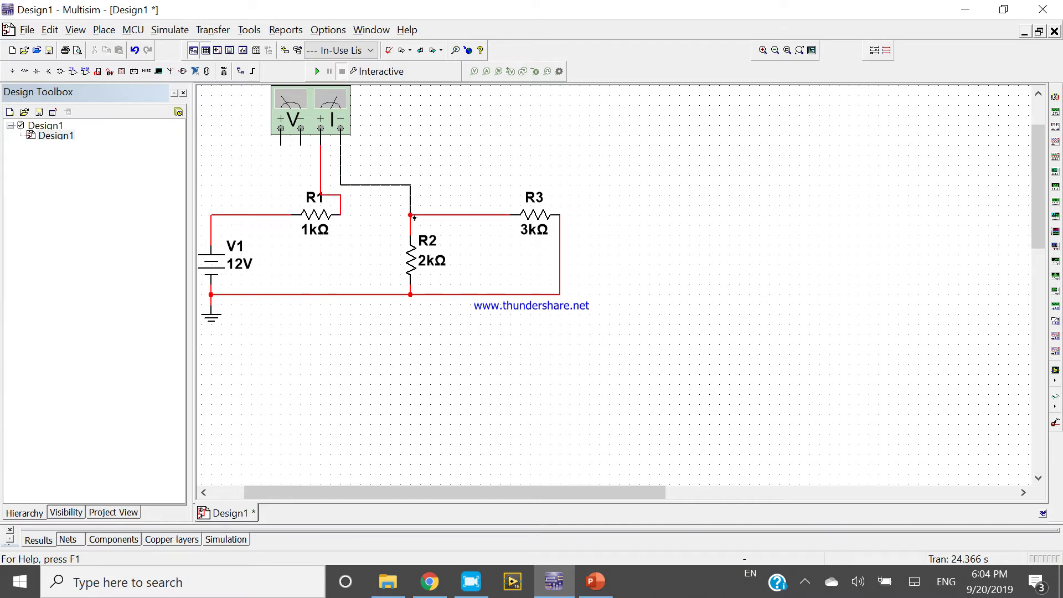
{"action": "left_click", "coordinate": [411, 215]}
Step: Shift the wattmeter right and wire its voltage terminals across R1
{"action": "left_click_drag", "start_coordinate": [329, 120], "coordinate": [375, 121]}
{"action": "left_click", "coordinate": [316, 149]}
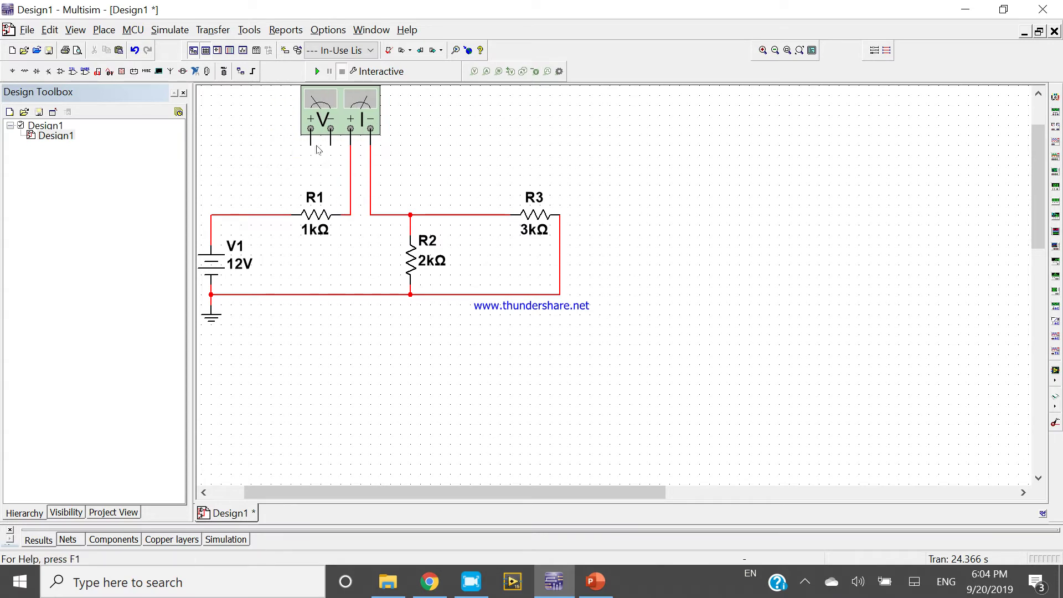
{"action": "left_click", "coordinate": [330, 143]}
{"action": "left_click", "coordinate": [350, 184]}
{"action": "left_click", "coordinate": [310, 142]}
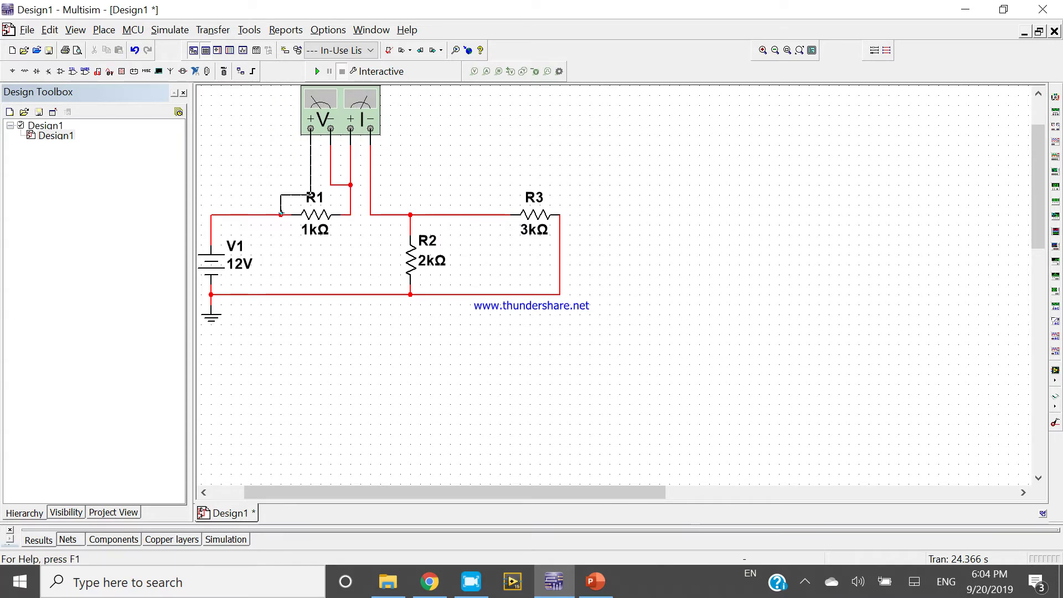
{"action": "left_click", "coordinate": [280, 214]}
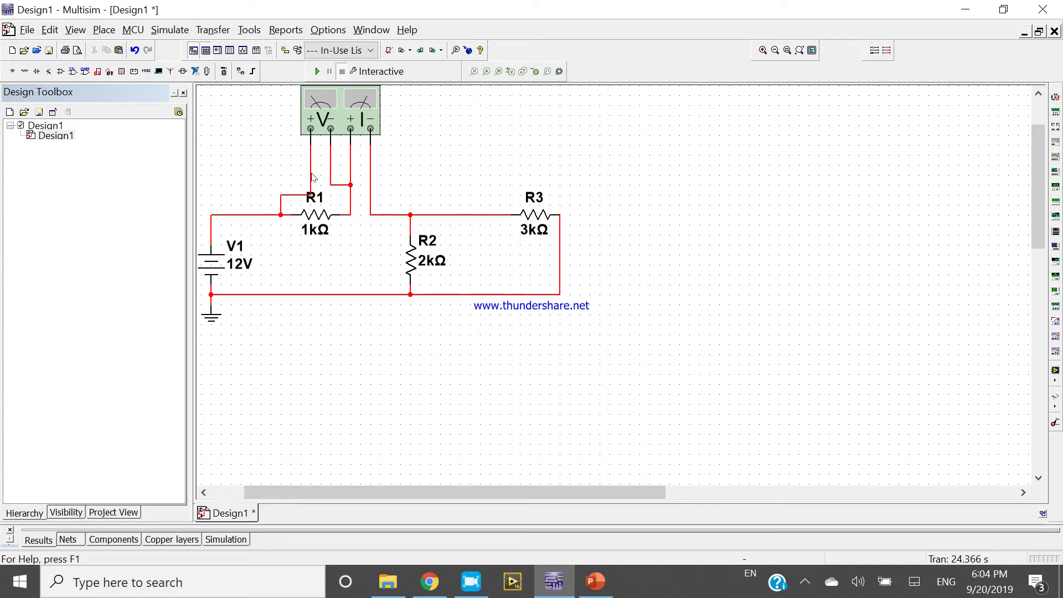
Step: Straighten the voltage-plus wire and run the simulation
{"action": "left_click_drag", "start_coordinate": [310, 177], "coordinate": [290, 177]}
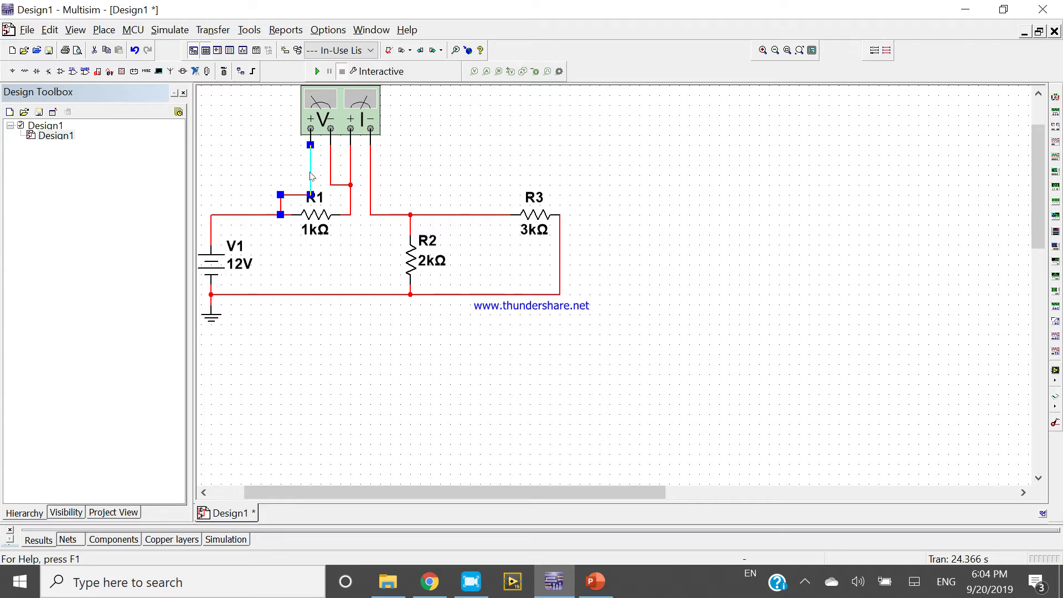
{"action": "left_click", "coordinate": [484, 167]}
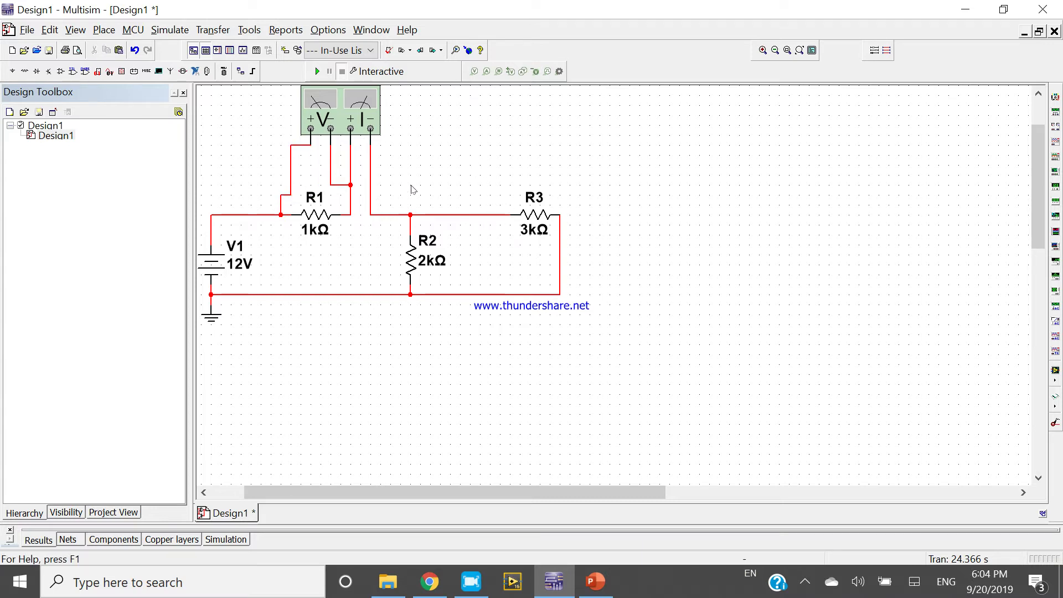
{"action": "left_click", "coordinate": [291, 172]}
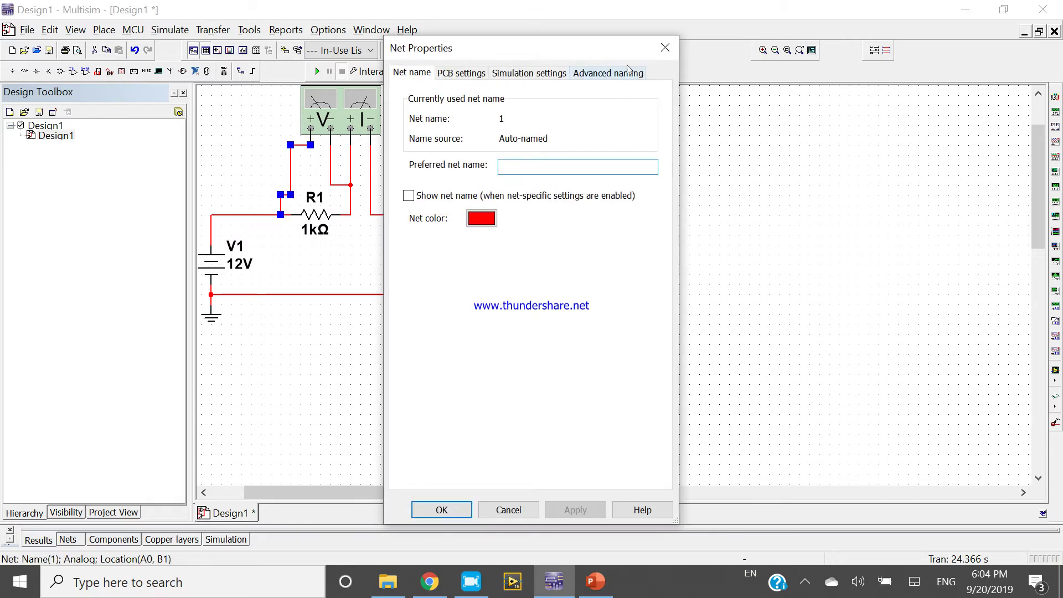
{"action": "left_click", "coordinate": [665, 47]}
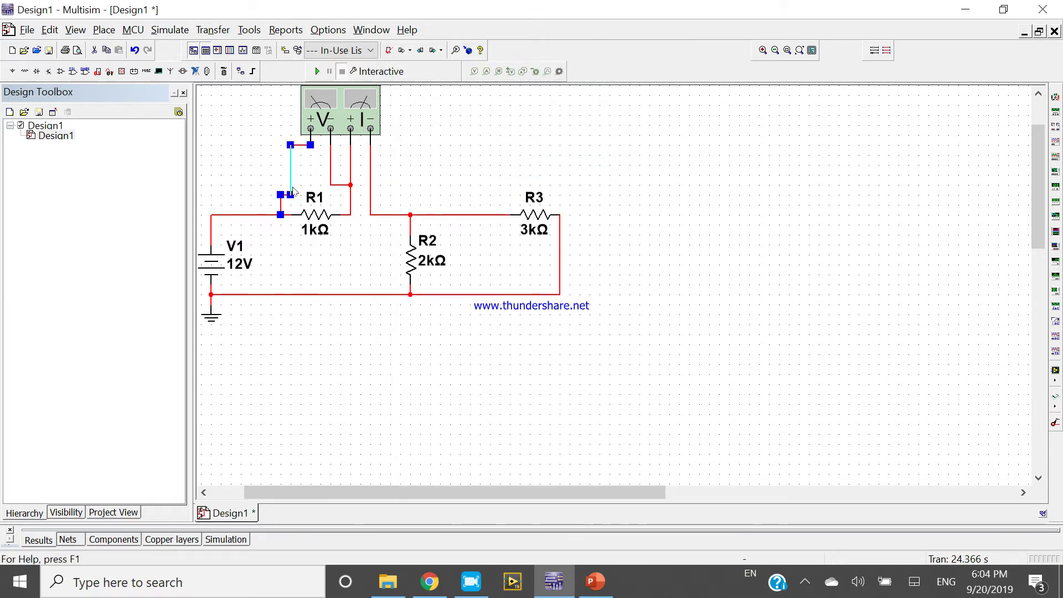
{"action": "left_click_drag", "start_coordinate": [290, 185], "coordinate": [280, 186]}
{"action": "left_click", "coordinate": [613, 176]}
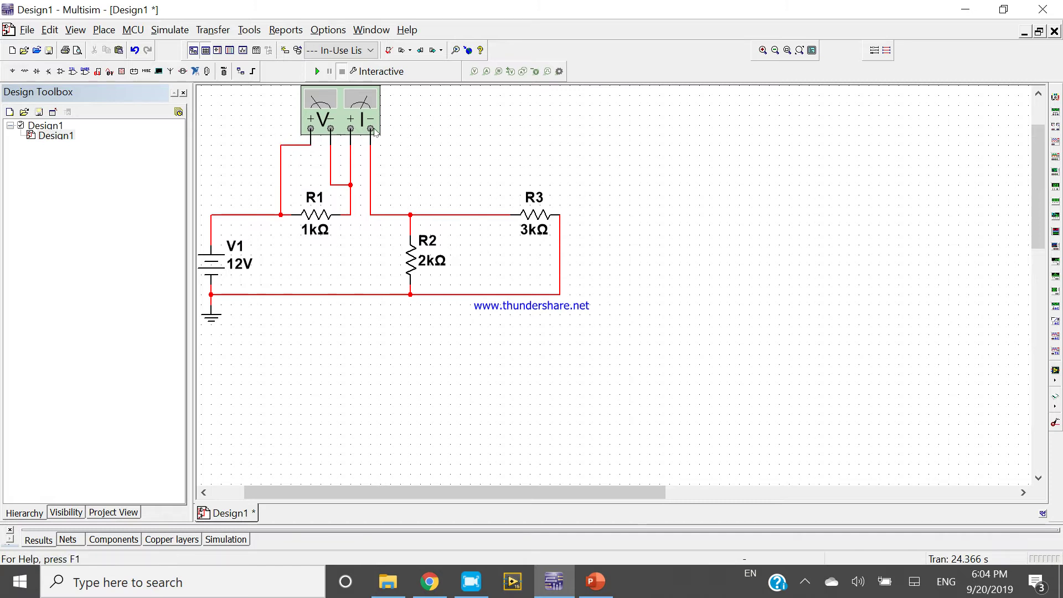
{"action": "left_click", "coordinate": [317, 71]}
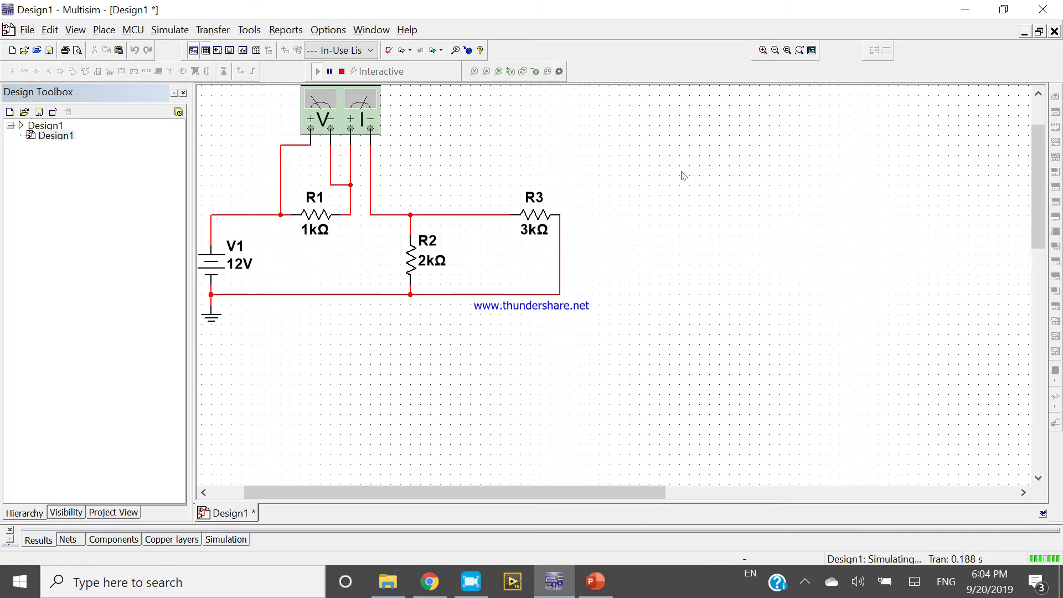
Step: Open the XWM1 panel to read 29.752 mW, move it aside, and stop the simulation
{"action": "double_click", "coordinate": [349, 118]}
{"action": "mouse_move", "coordinate": [492, 227]}
{"action": "left_mouse_down"}
{"action": "mouse_move", "coordinate": [743, 186]}
{"action": "mouse_move", "coordinate": [735, 181]}
{"action": "left_mouse_up"}
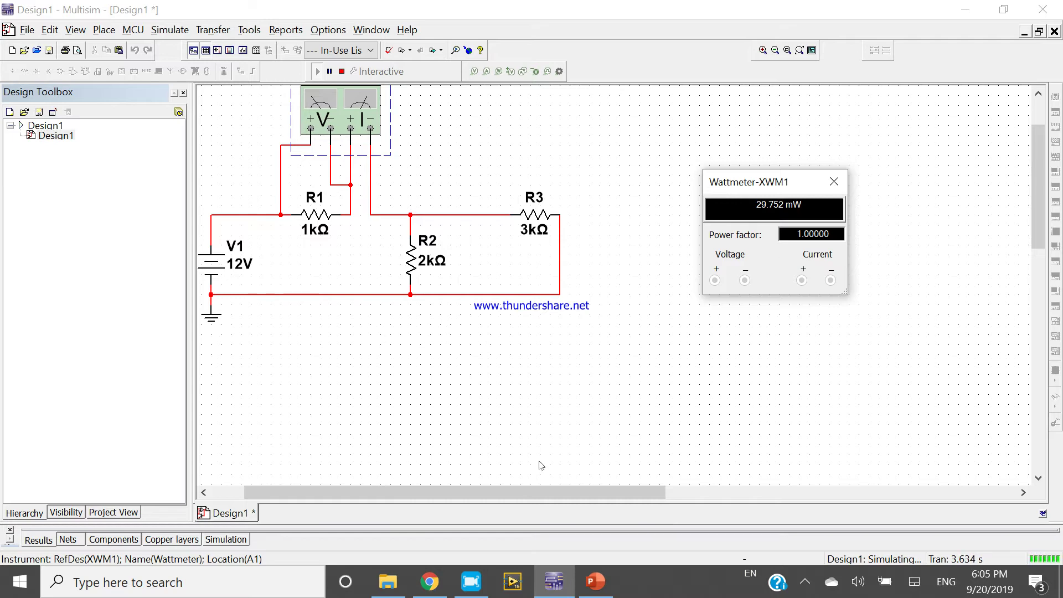
{"action": "left_click", "coordinate": [588, 402]}
{"action": "left_click_drag", "start_coordinate": [550, 493], "coordinate": [518, 493]}
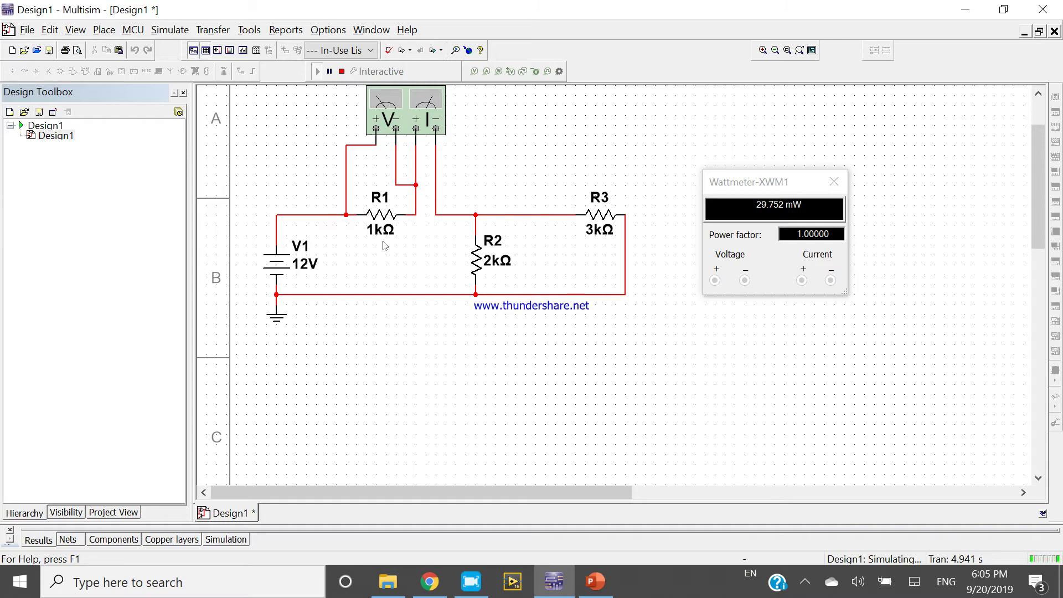
{"action": "left_click", "coordinate": [342, 71]}
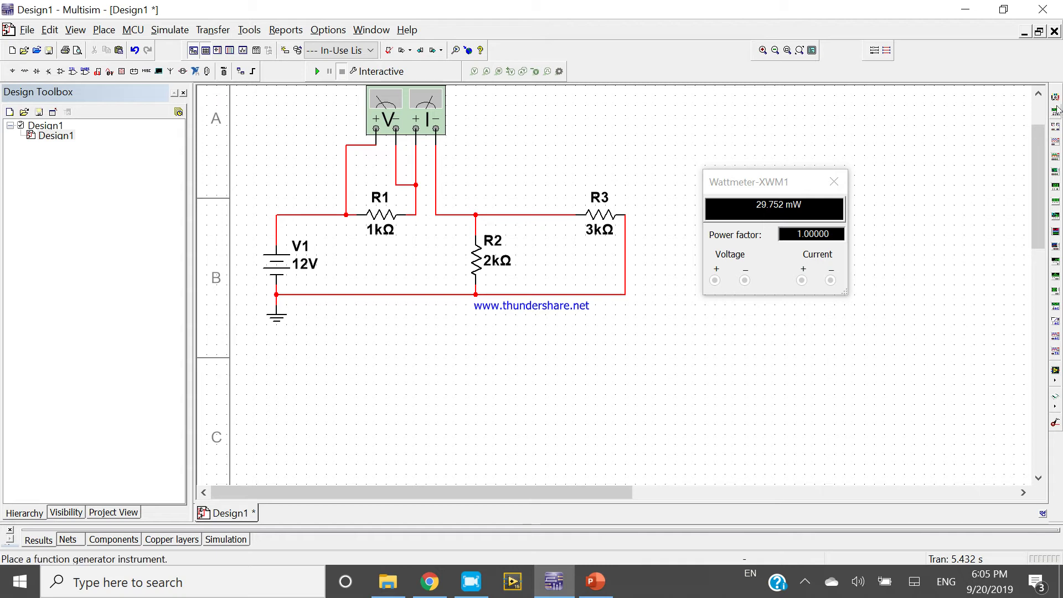
{"action": "left_click", "coordinate": [1056, 97]}
Step: Place multimeter XMM1 and wire its plus and minus leads to R1's ends
{"action": "left_click", "coordinate": [481, 172]}
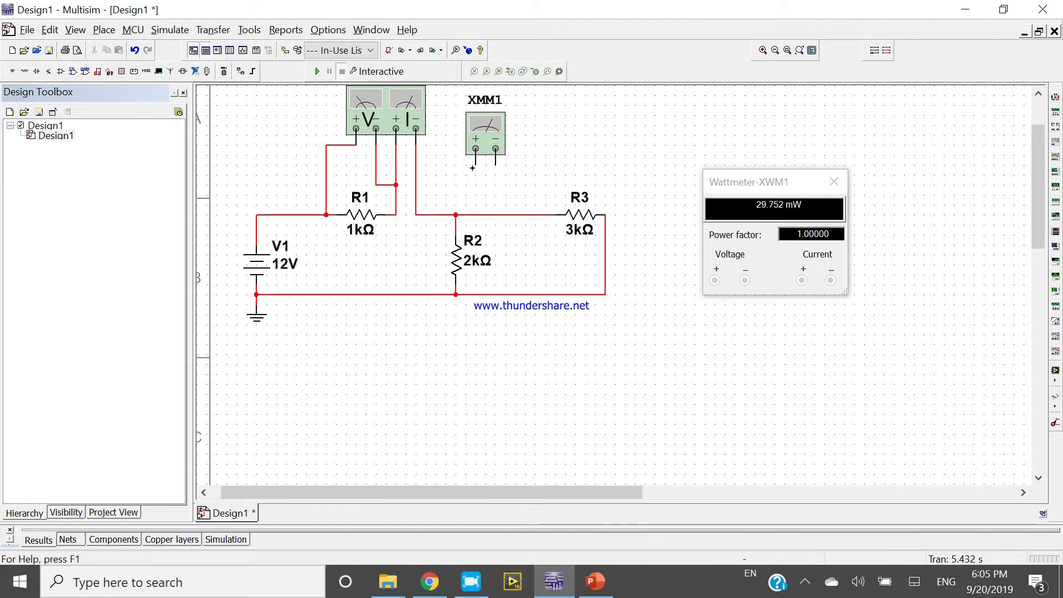
{"action": "left_click", "coordinate": [476, 149]}
{"action": "left_click", "coordinate": [325, 214]}
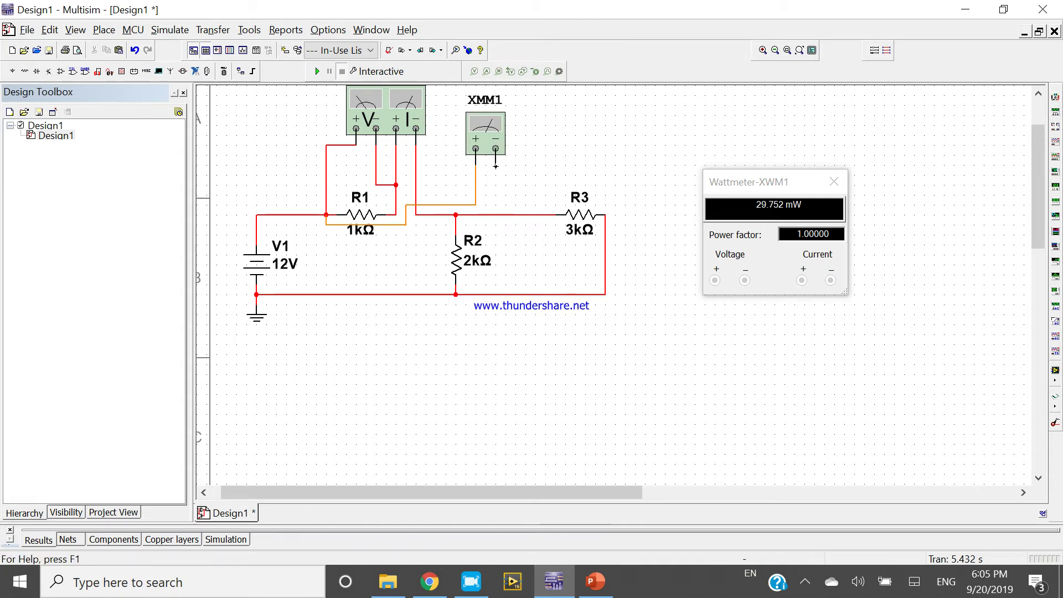
{"action": "left_click", "coordinate": [496, 149]}
{"action": "left_click", "coordinate": [390, 214]}
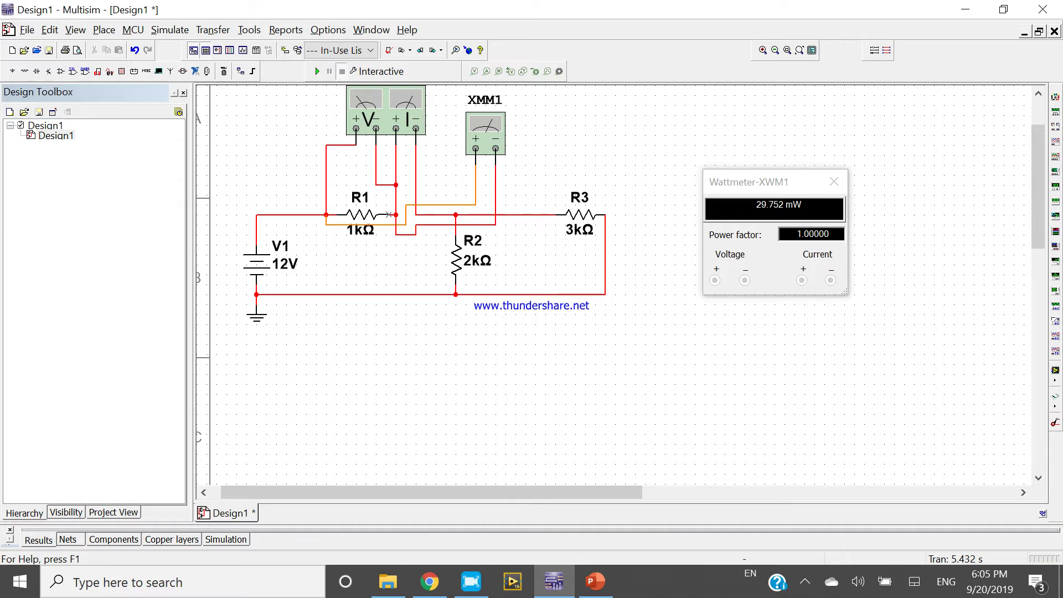
Step: Simulate, read 5.455 V on XMM1's panel, move the panel aside, and stop
{"action": "left_click", "coordinate": [317, 72]}
{"action": "double_click", "coordinate": [472, 129]}
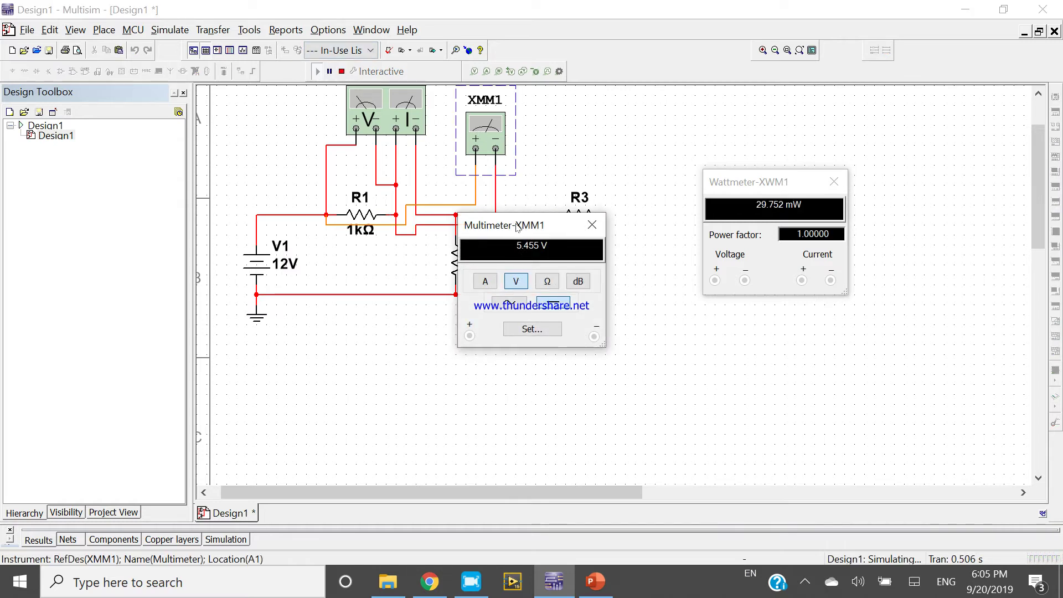
{"action": "left_click_drag", "start_coordinate": [521, 227], "coordinate": [739, 86]}
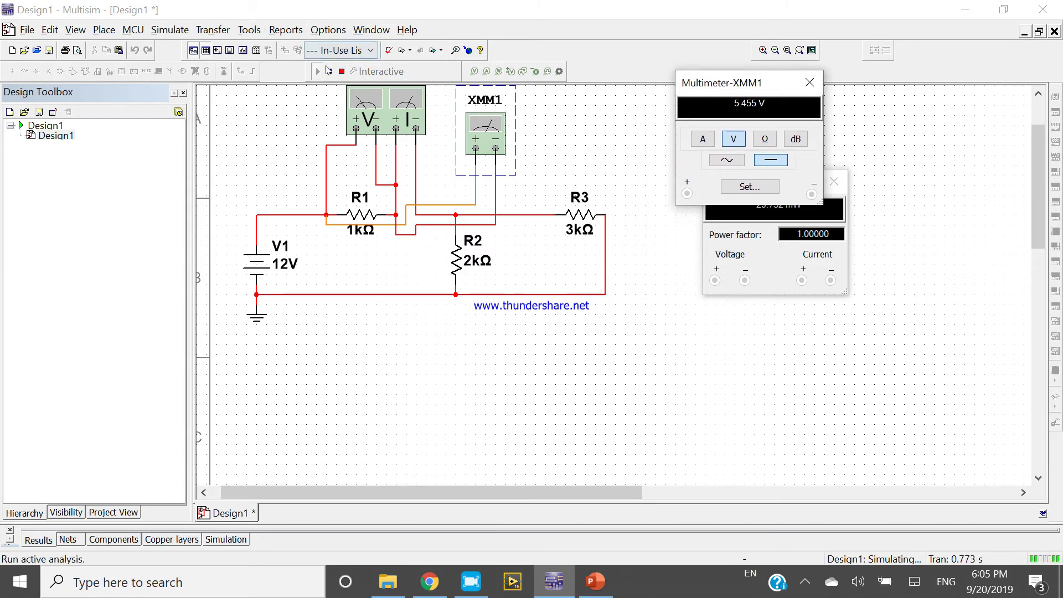
{"action": "left_click", "coordinate": [341, 72]}
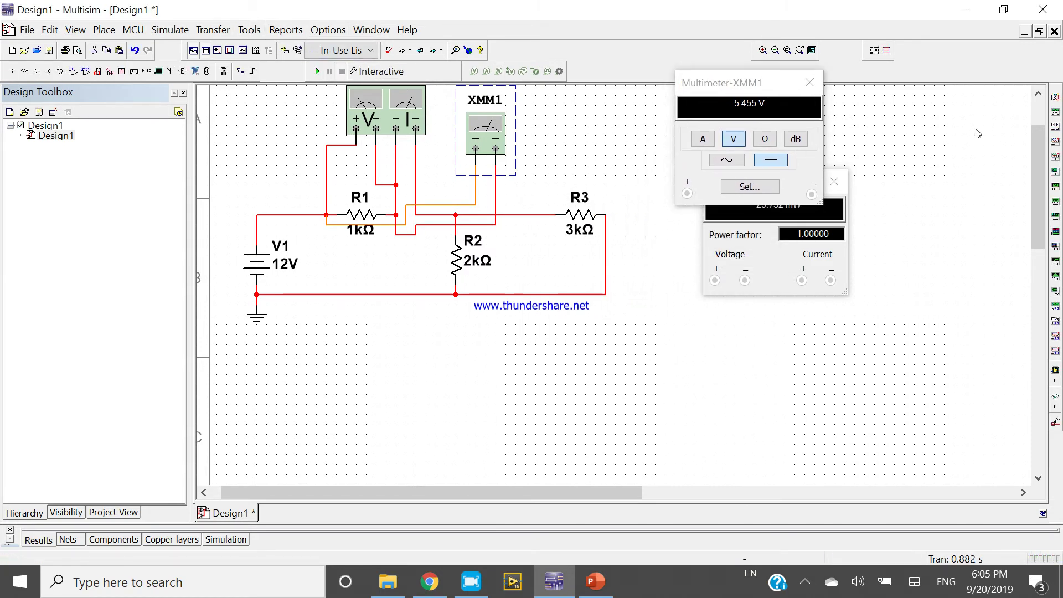
Step: Place a second multimeter, XMM2, and set it to measure current
{"action": "left_click", "coordinate": [1055, 96]}
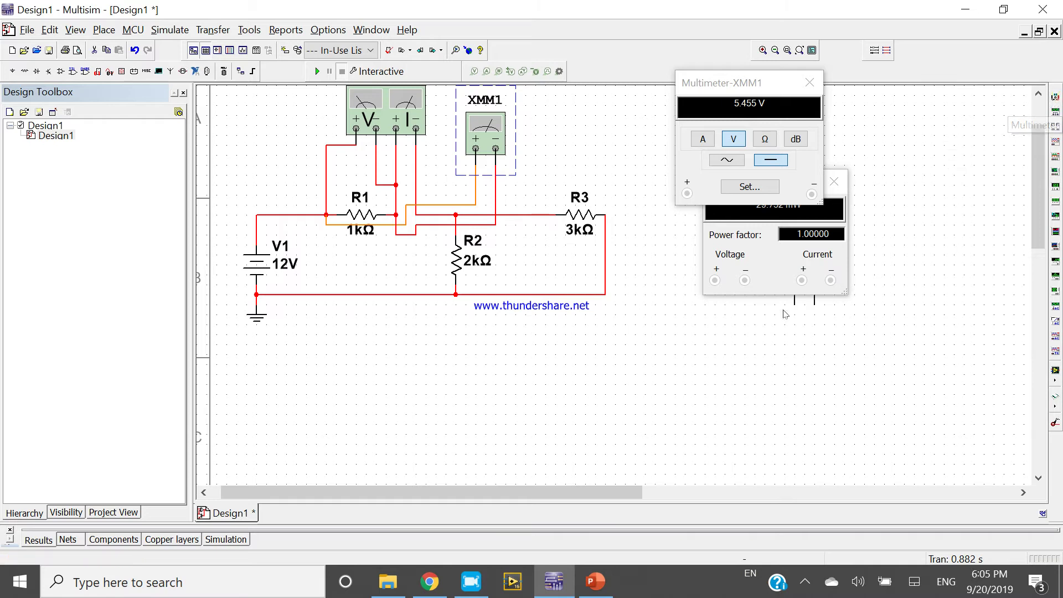
{"action": "left_click", "coordinate": [735, 341]}
{"action": "double_click", "coordinate": [735, 333]}
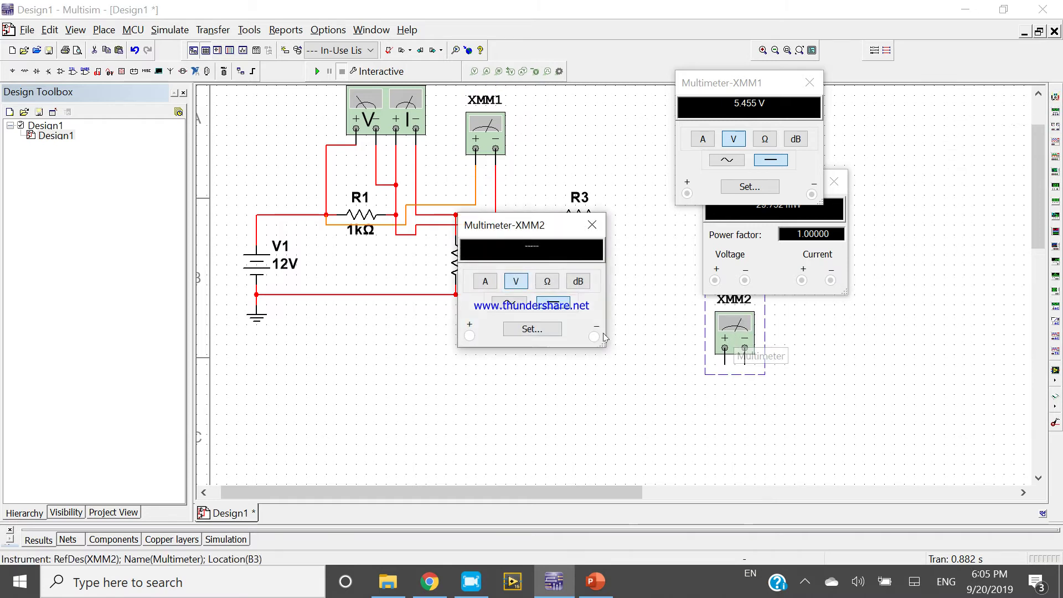
{"action": "left_click", "coordinate": [486, 281]}
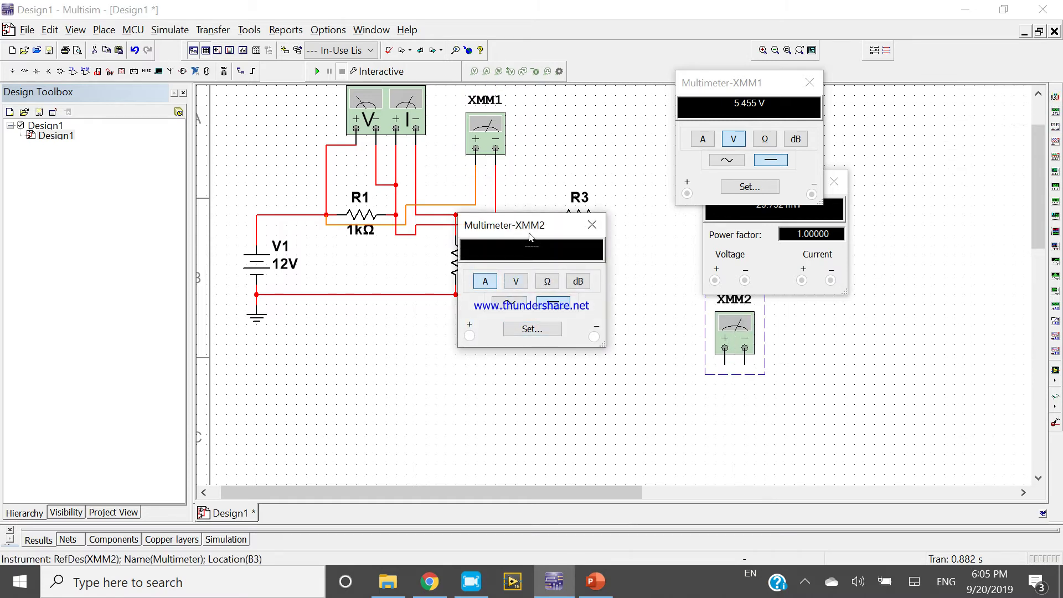
{"action": "left_click_drag", "start_coordinate": [529, 236], "coordinate": [865, 346]}
Step: Wire XMM2 between the R1 node and R2's top node, then run the simulation
{"action": "left_click", "coordinate": [763, 236]}
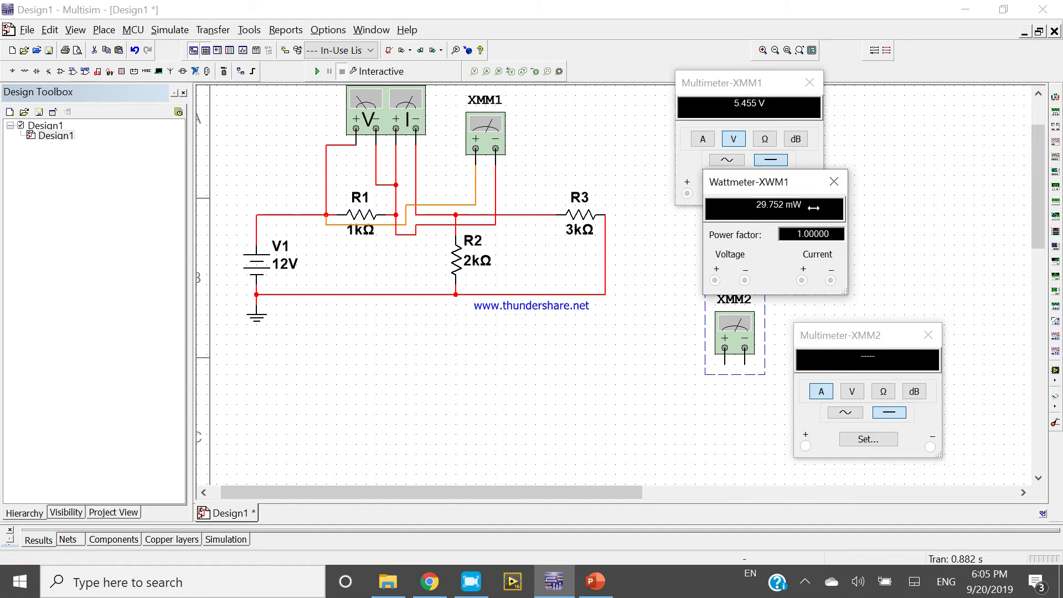
{"action": "left_click_drag", "start_coordinate": [748, 178], "coordinate": [921, 168]}
{"action": "left_click_drag", "start_coordinate": [852, 326], "coordinate": [843, 321]}
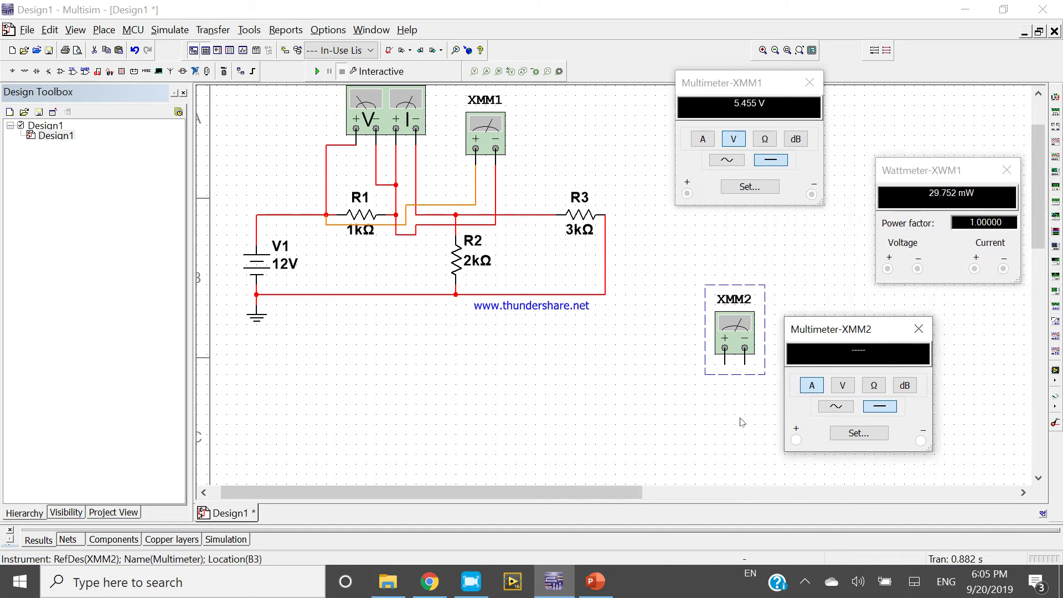
{"action": "left_click_drag", "start_coordinate": [397, 215], "coordinate": [725, 350]}
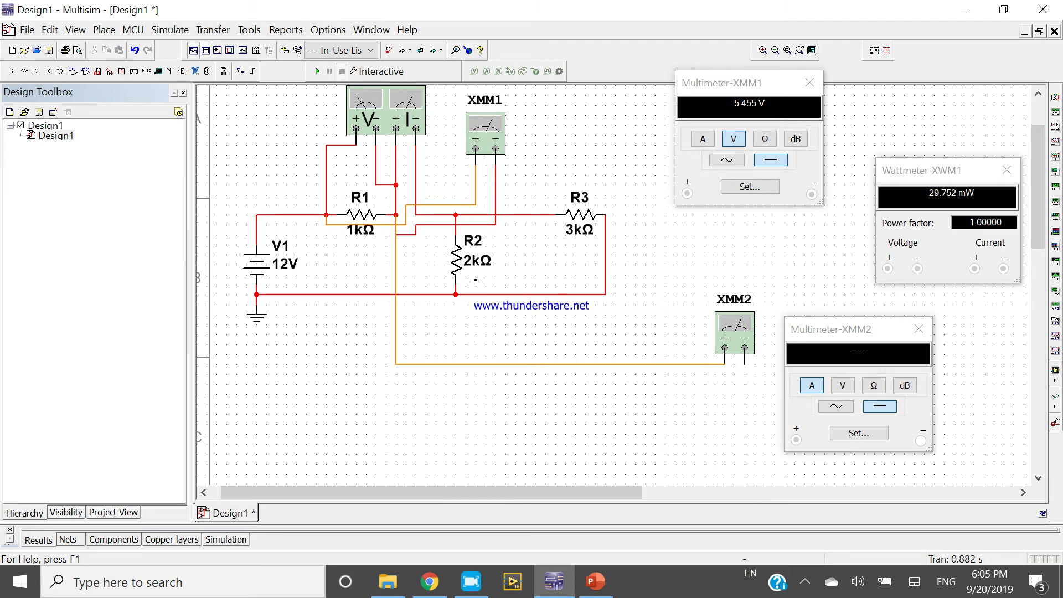
{"action": "left_click_drag", "start_coordinate": [415, 215], "coordinate": [745, 349]}
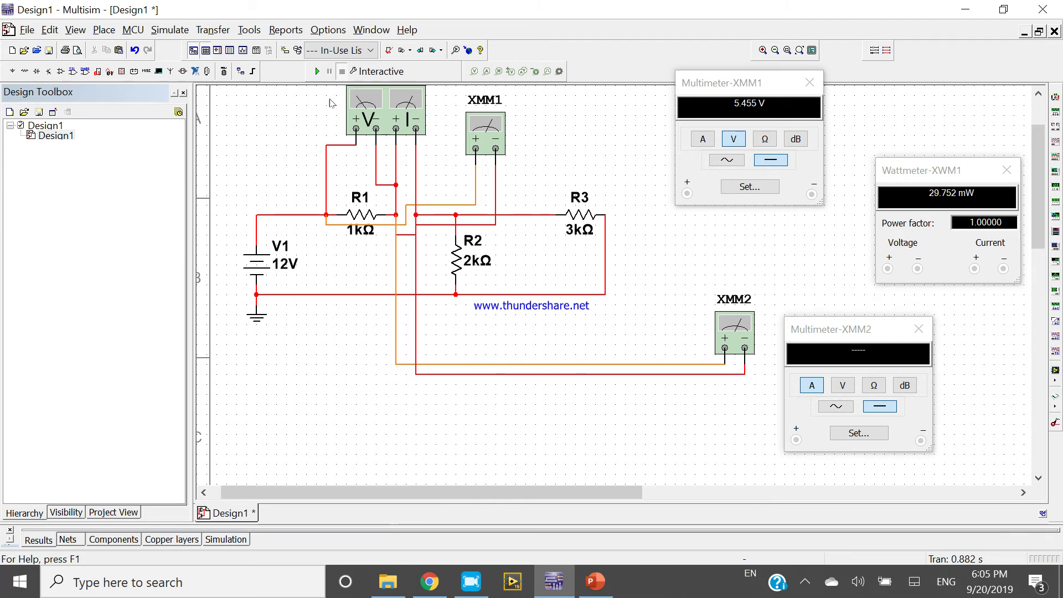
{"action": "left_click", "coordinate": [316, 72]}
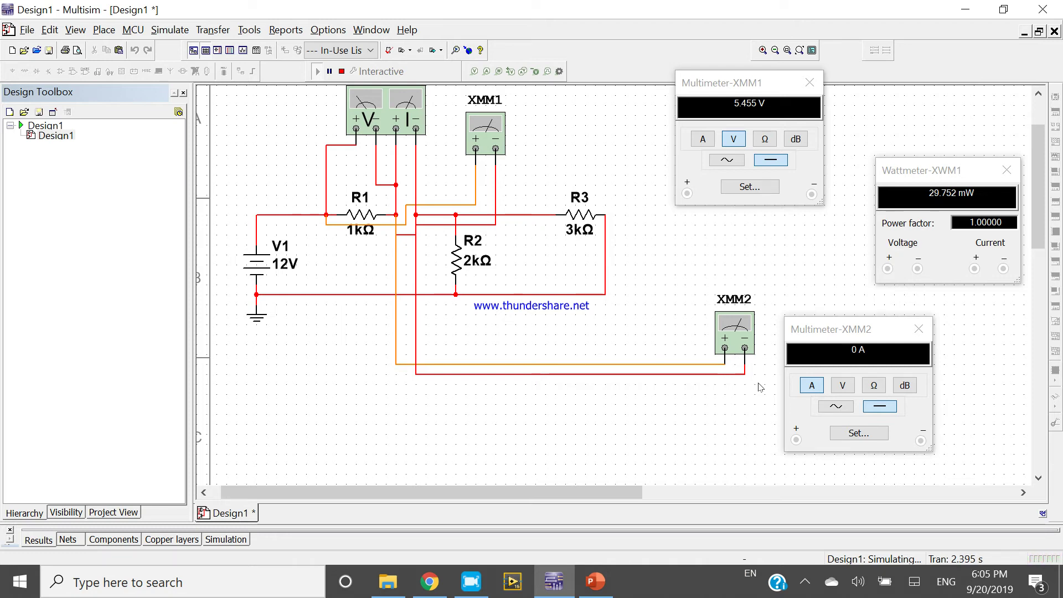
Step: Stop the simulation and delete XMM2's two old wires and the R1–R2 wire net
{"action": "left_click", "coordinate": [341, 72]}
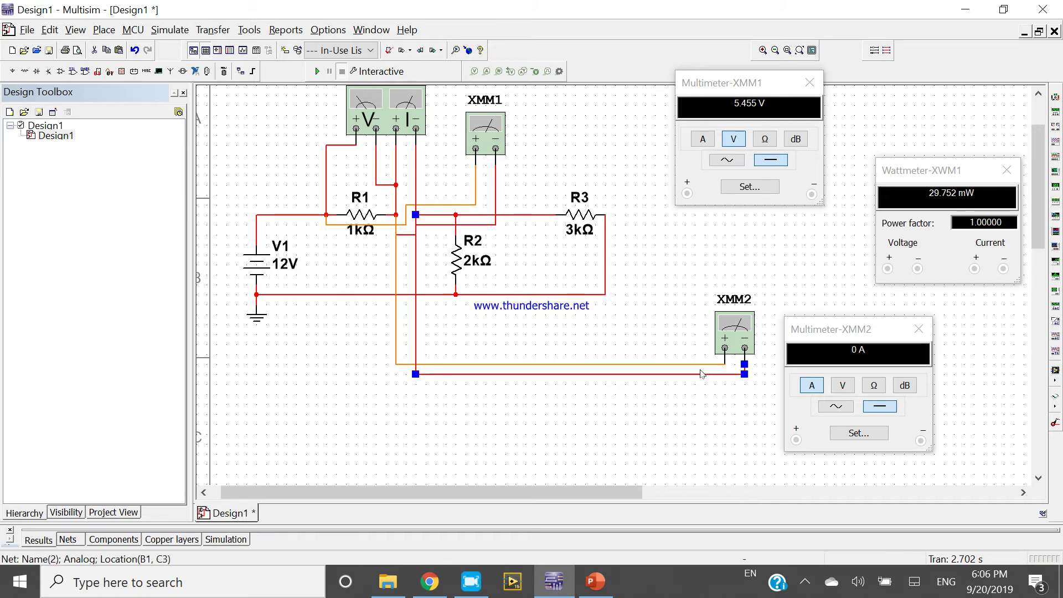
{"action": "key", "text": "Delete"}
{"action": "scroll", "coordinate": [677, 362], "scroll_direction": "up", "scroll_amount": 2}
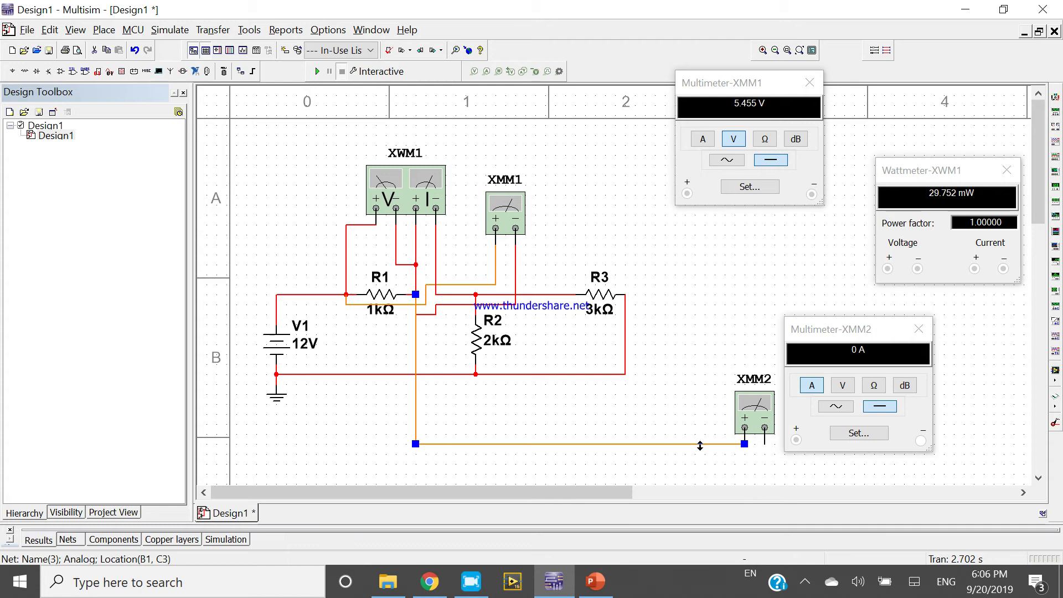
{"action": "key", "text": "Delete"}
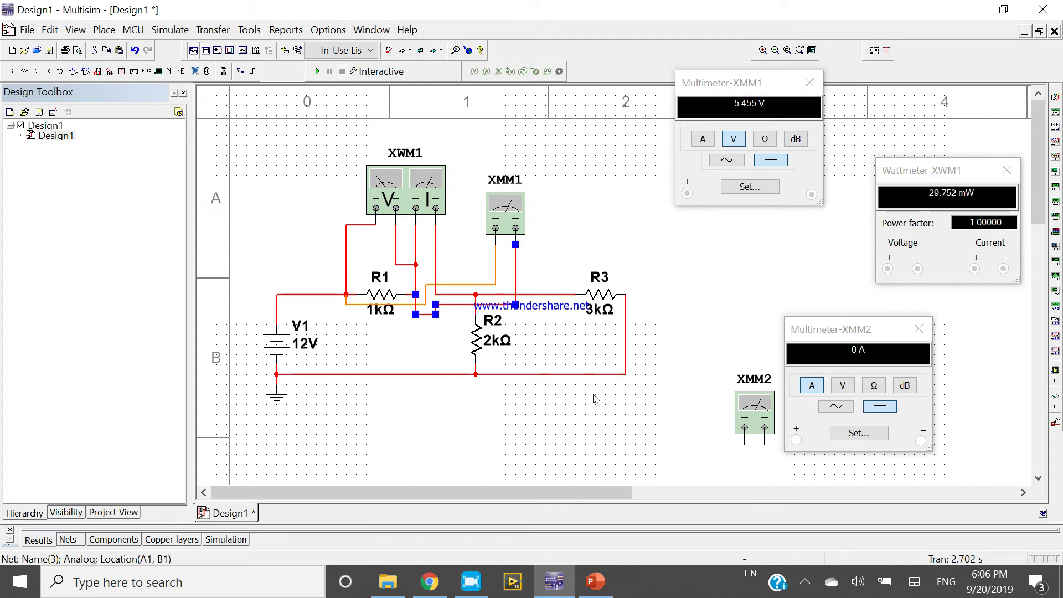
{"action": "left_click", "coordinate": [449, 309]}
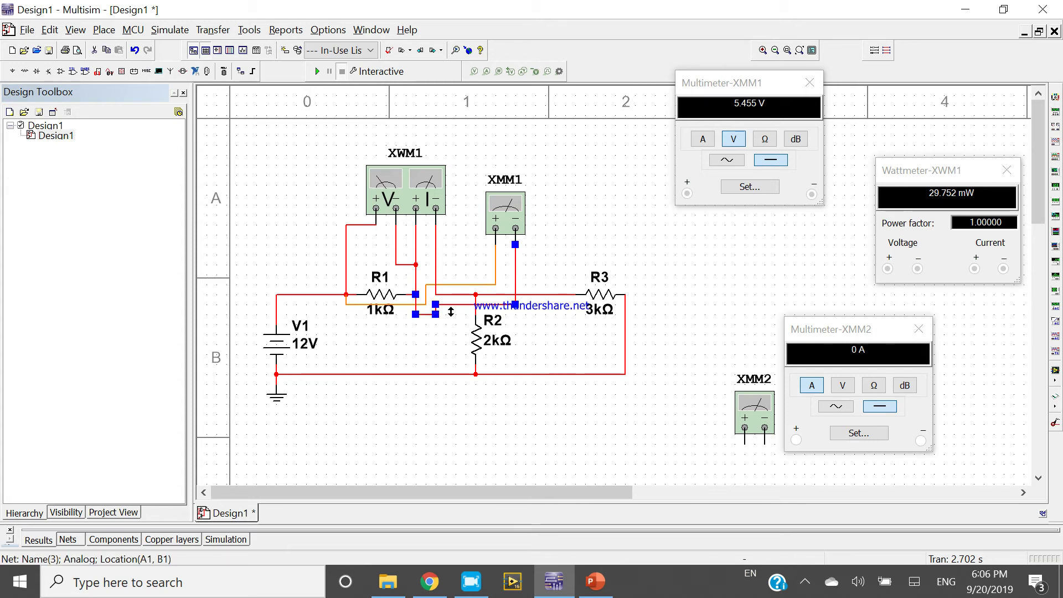
{"action": "key", "text": "Delete"}
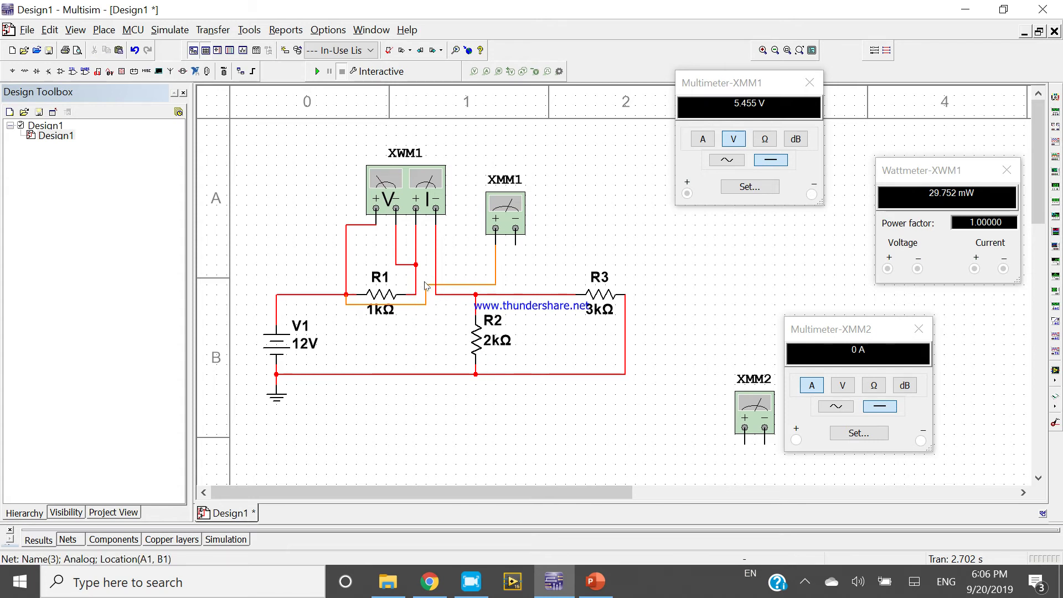
Step: Rewire XMM1's minus and XMM2's leads to the R1–R2 nodes, then restart the simulation
{"action": "left_click", "coordinate": [516, 246]}
{"action": "left_click", "coordinate": [456, 294]}
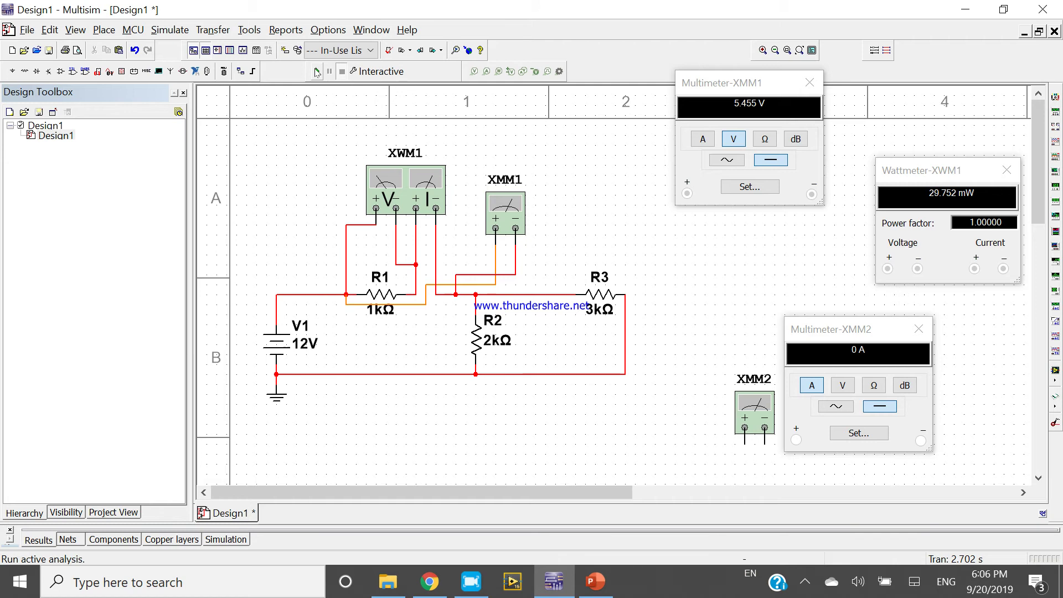
{"action": "left_click", "coordinate": [317, 72]}
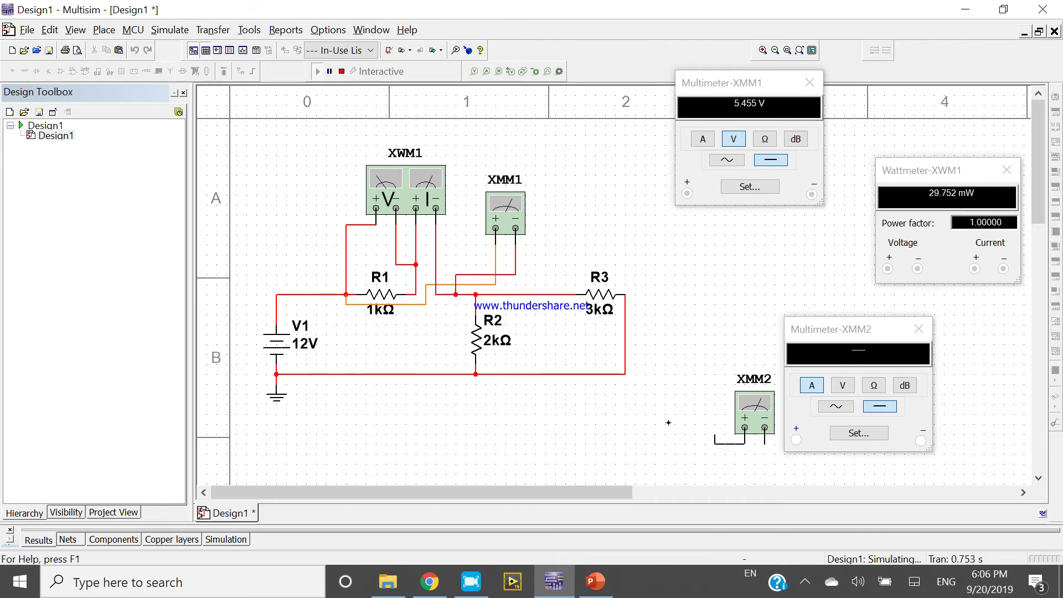
{"action": "left_click", "coordinate": [415, 294]}
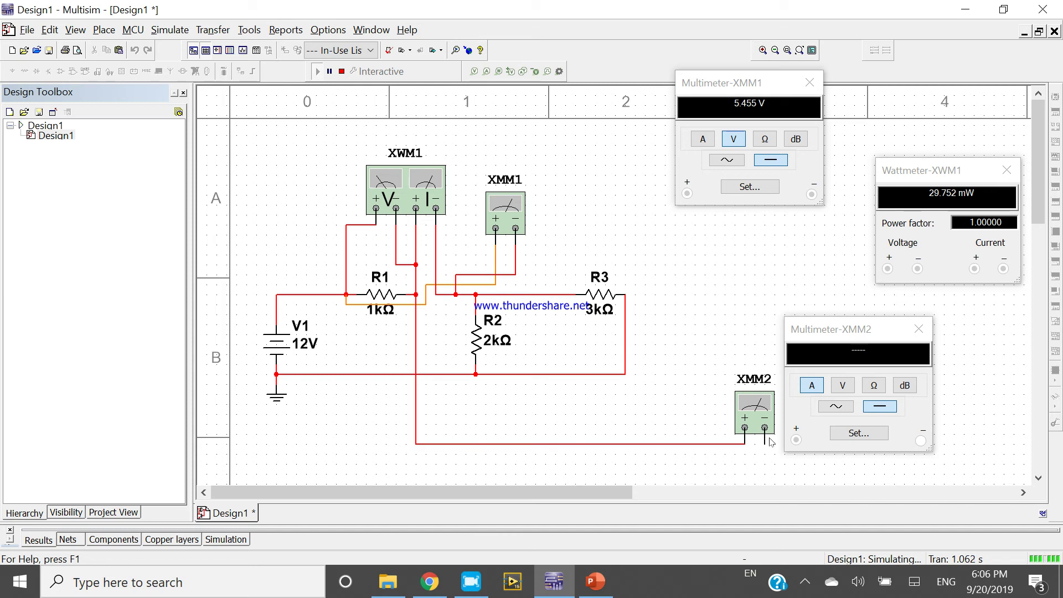
{"action": "left_click", "coordinate": [437, 294]}
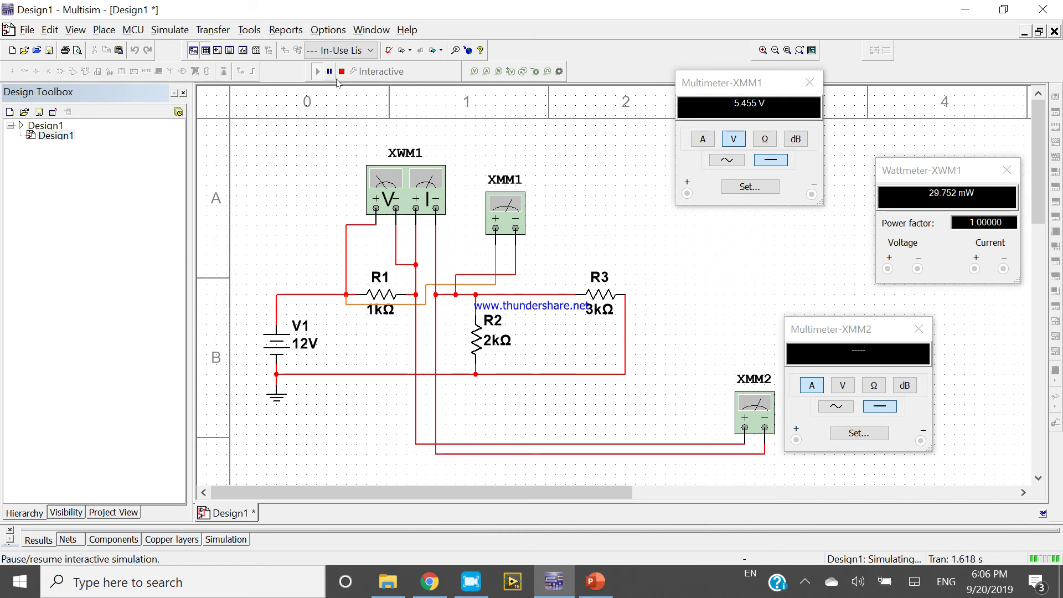
{"action": "left_click", "coordinate": [342, 72]}
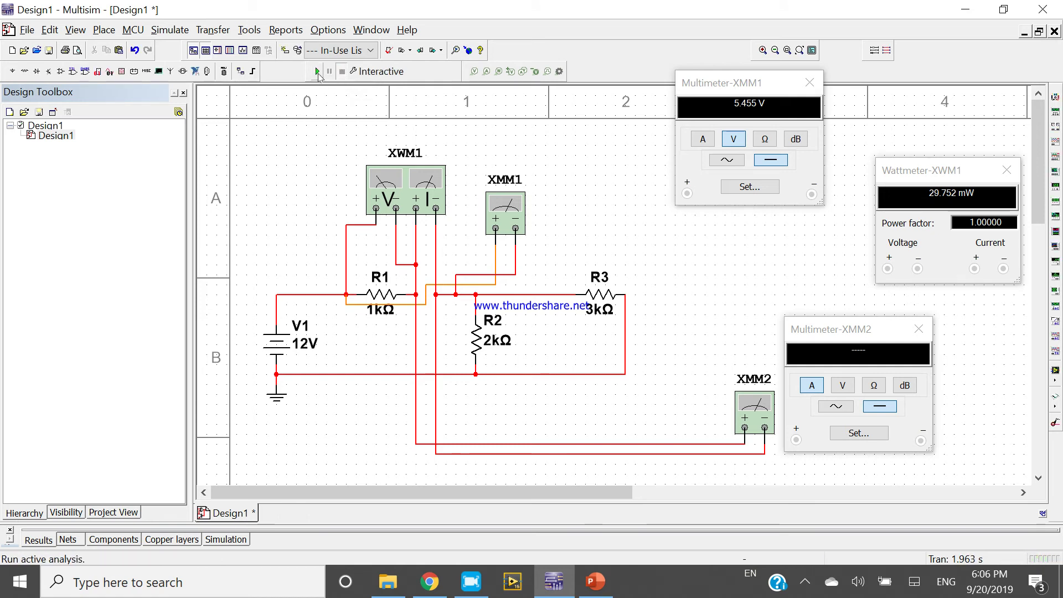
{"action": "left_click", "coordinate": [318, 71]}
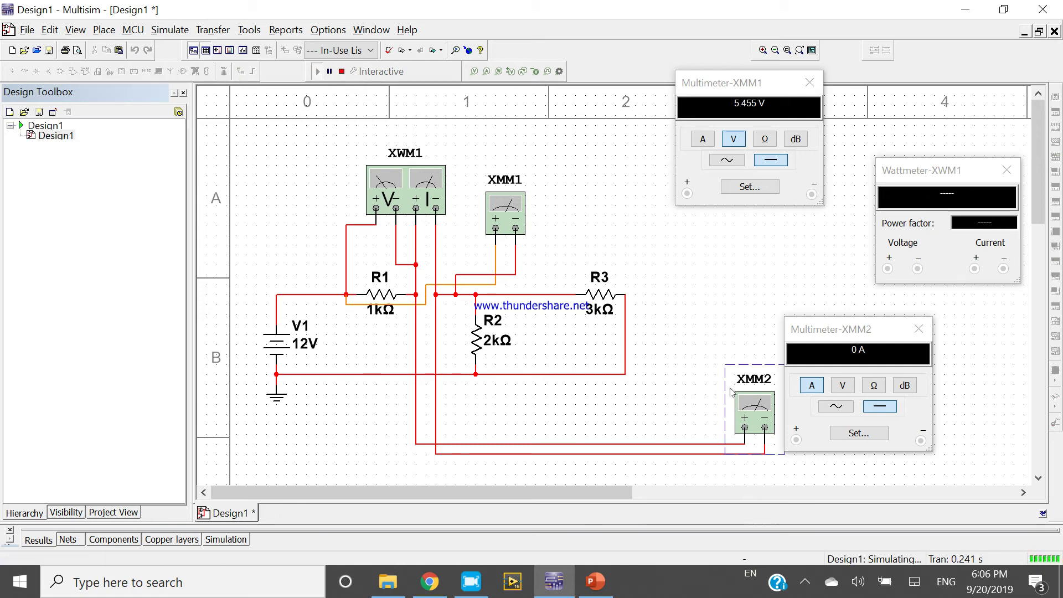
Step: Move XMM2, stop the simulation, and delete wattmeter XWM1
{"action": "left_click_drag", "start_coordinate": [731, 393], "coordinate": [701, 333]}
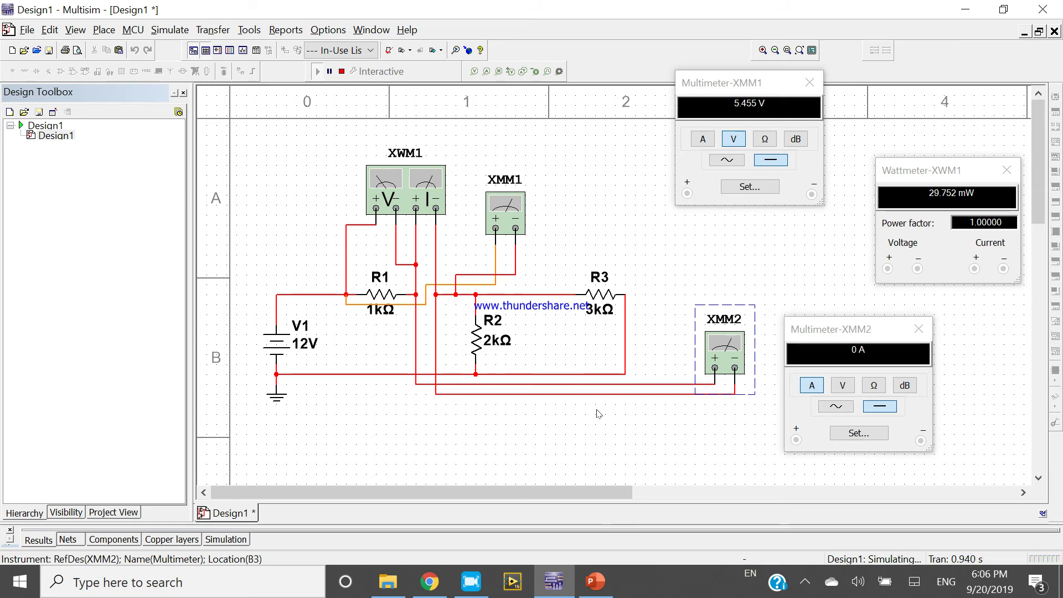
{"action": "left_click", "coordinate": [342, 71]}
{"action": "left_click", "coordinate": [407, 265]}
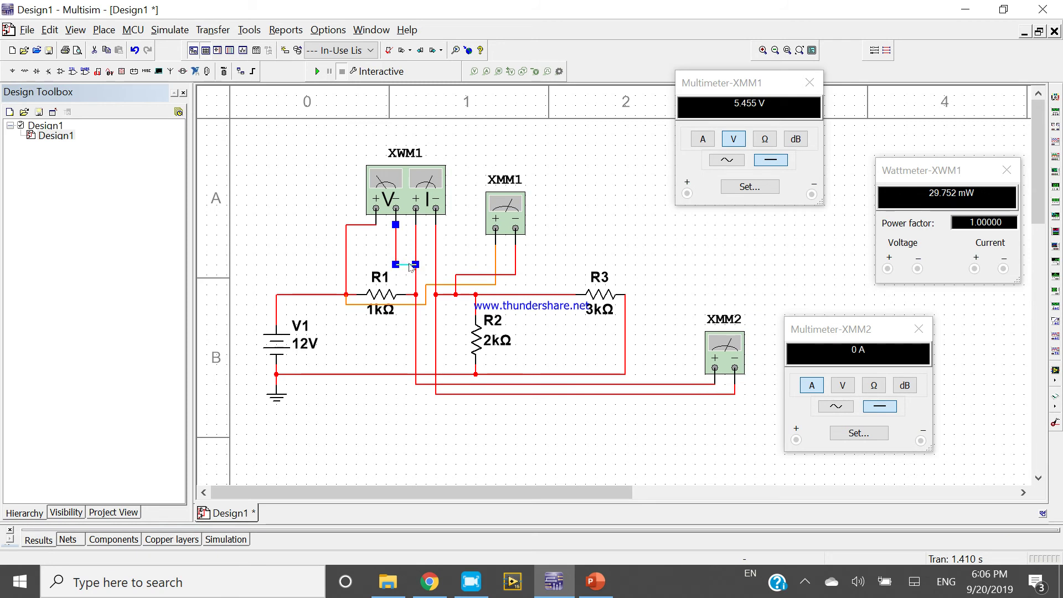
{"action": "left_click", "coordinate": [401, 214]}
{"action": "key", "text": "Delete"}
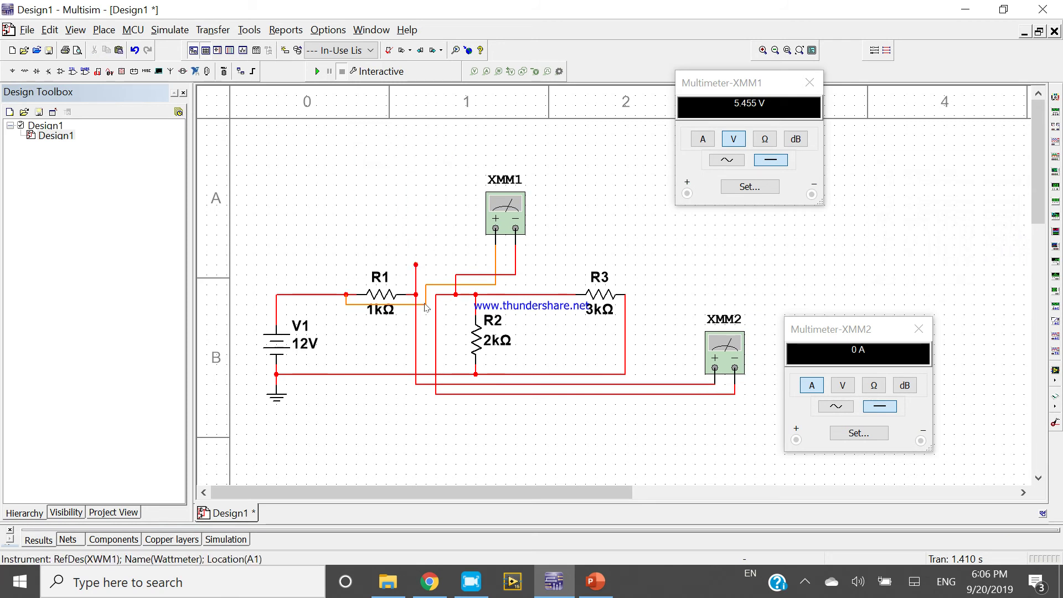
Step: Remove the extra R1–XMM1 wire, move XMM1 across R1, and simulate for 5.455 mA
{"action": "left_click", "coordinate": [416, 275]}
{"action": "key", "text": "ctrl+x"}
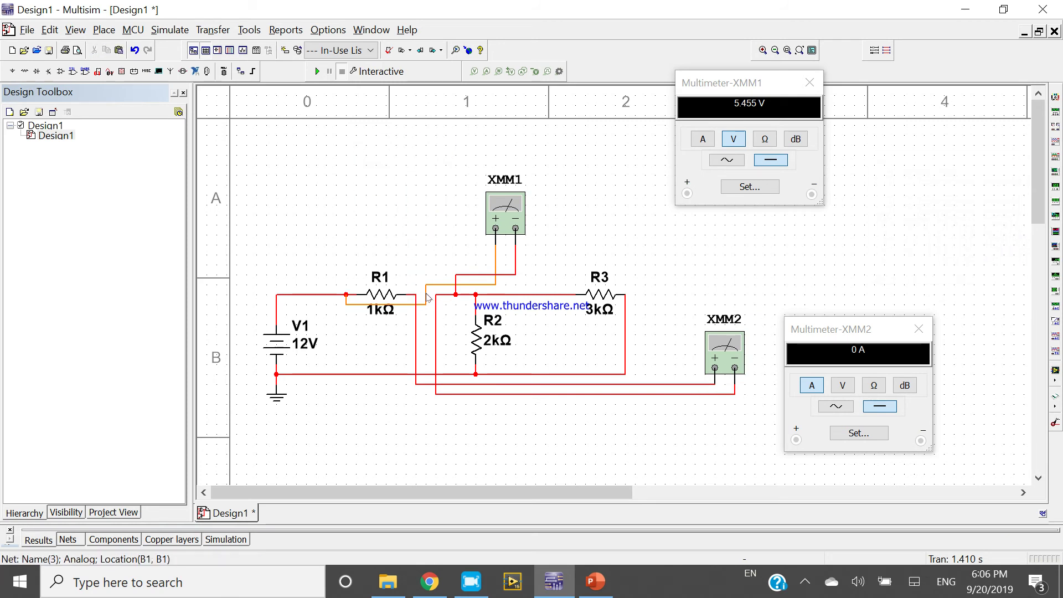
{"action": "left_click_drag", "start_coordinate": [505, 204], "coordinate": [366, 174]}
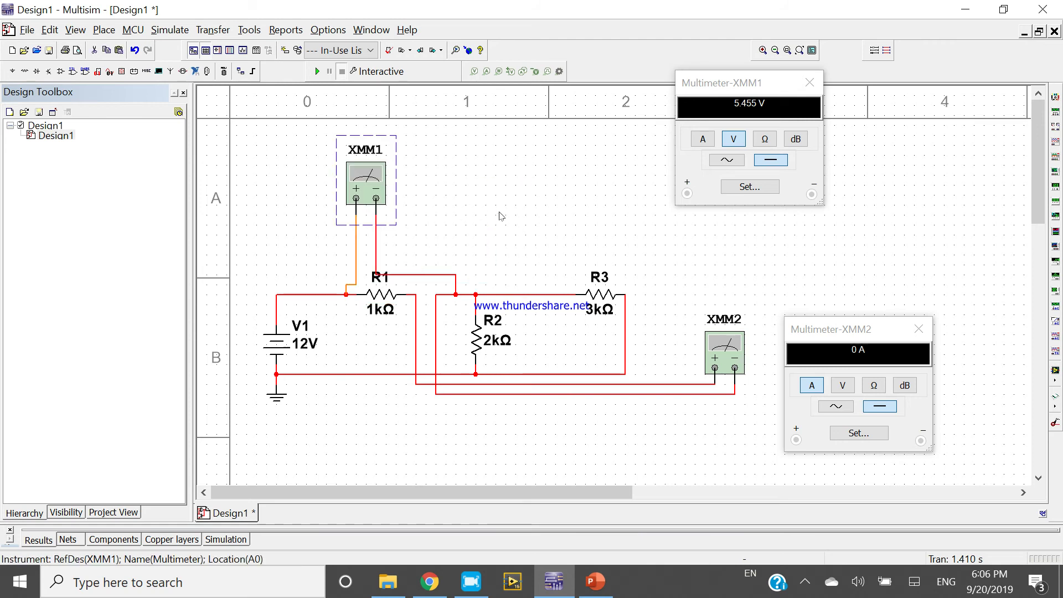
{"action": "left_click", "coordinate": [317, 71]}
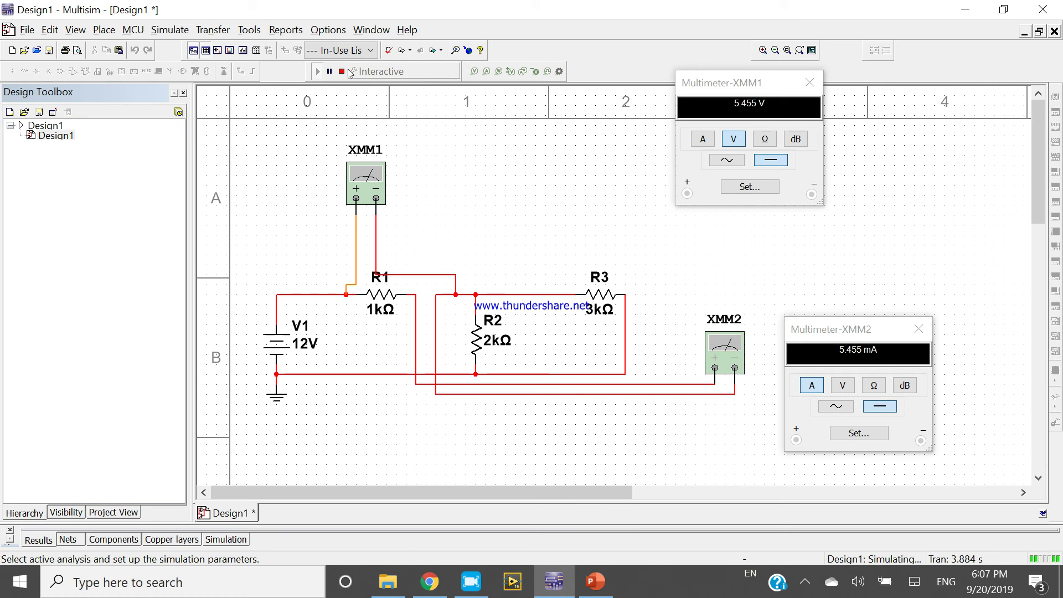
Step: Stop, undo the XMM1 change, place a new wattmeter, and delete both multimeters
{"action": "left_click", "coordinate": [342, 72]}
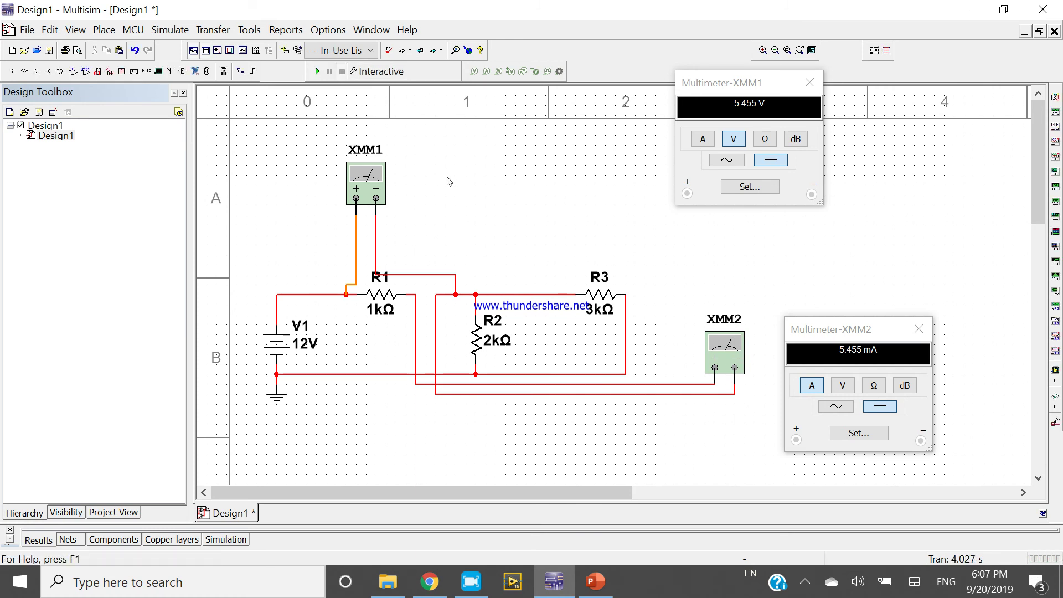
{"action": "key", "text": "ctrl+z"}
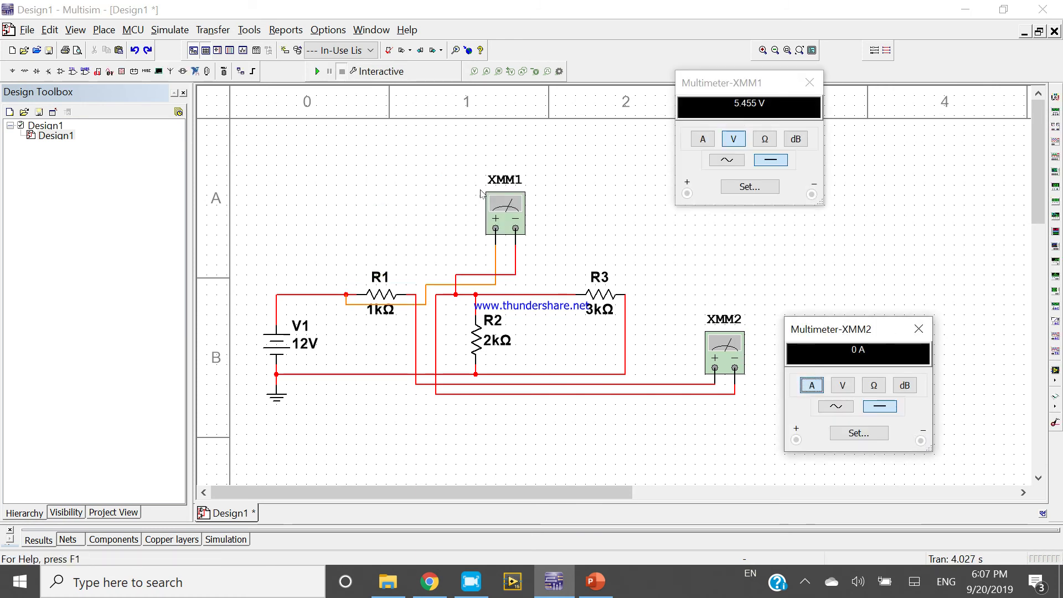
{"action": "left_click", "coordinate": [1055, 125]}
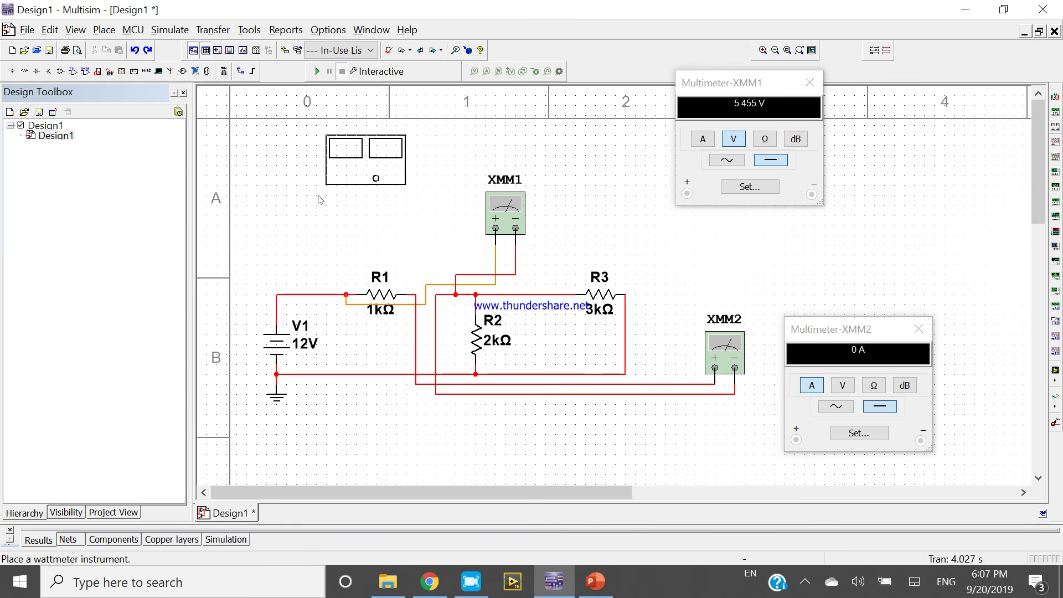
{"action": "left_click", "coordinate": [336, 196]}
{"action": "left_click", "coordinate": [515, 224]}
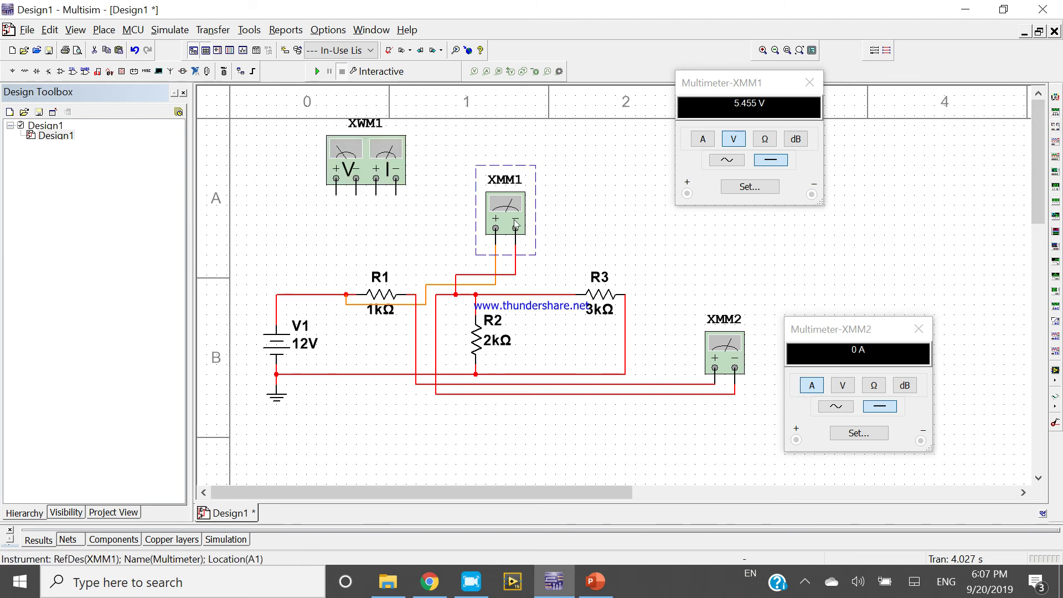
{"action": "key", "text": "Delete"}
{"action": "left_click", "coordinate": [723, 345]}
{"action": "key", "text": "Delete"}
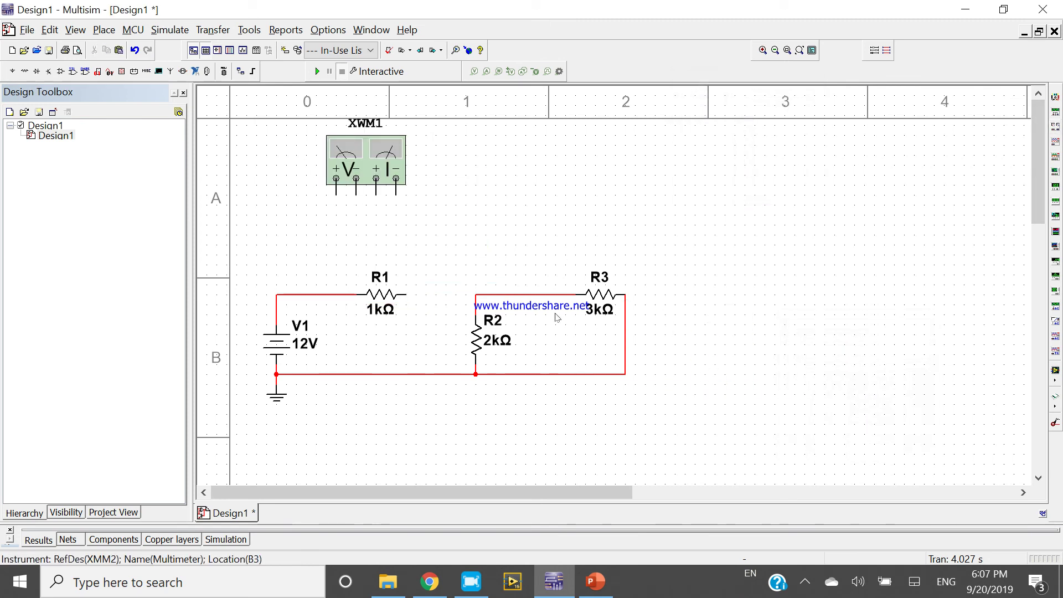
Step: Wire the wattmeter's V+ to R1's left and V- to R1's right
{"action": "left_click", "coordinate": [336, 194]}
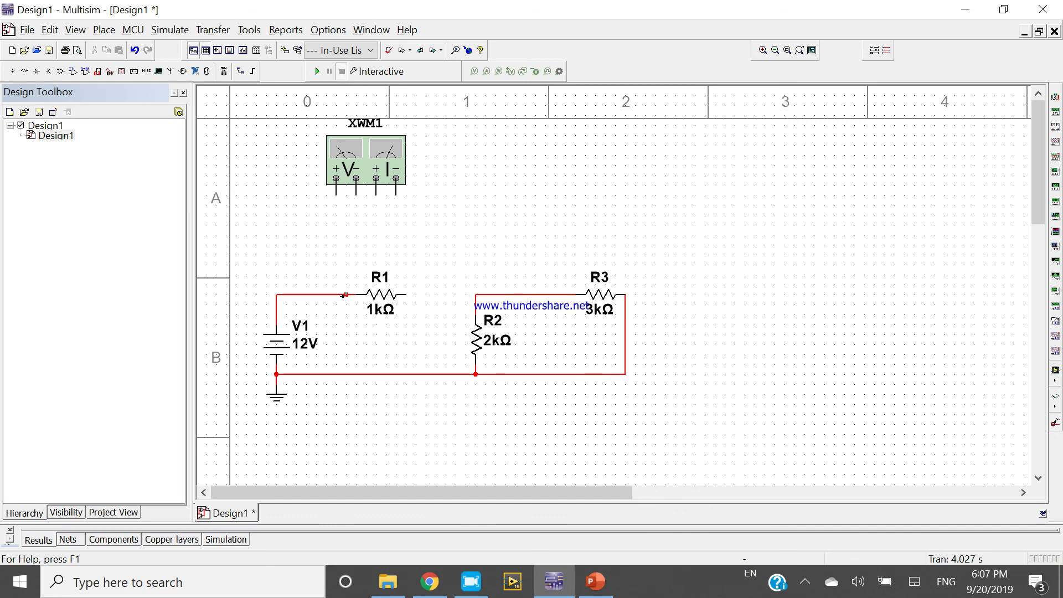
{"action": "left_click", "coordinate": [345, 294]}
{"action": "left_click", "coordinate": [357, 193]}
{"action": "left_click", "coordinate": [407, 294]}
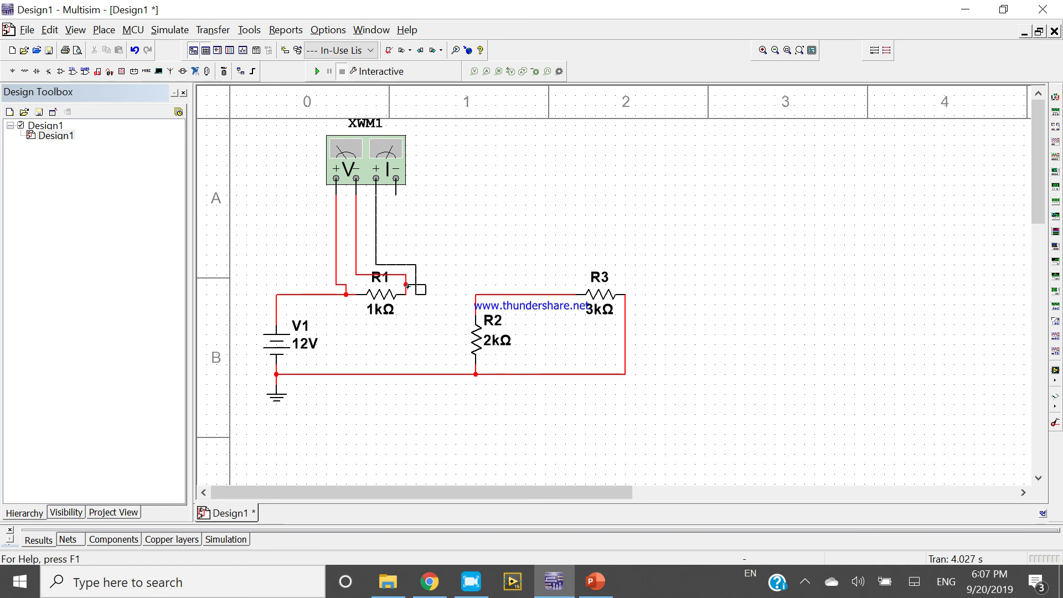
Step: Wire I+ to R1's right terminal and I- to the R2/R3 junction, redoing a misrouted wire
{"action": "left_click", "coordinate": [407, 274]}
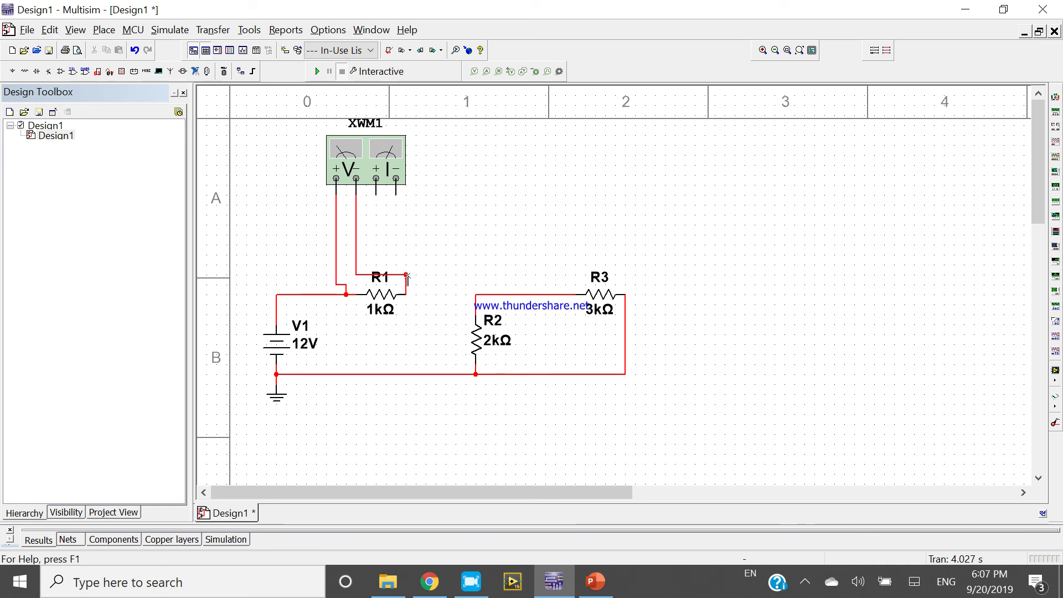
{"action": "left_click", "coordinate": [409, 268]}
{"action": "key", "text": "Delete"}
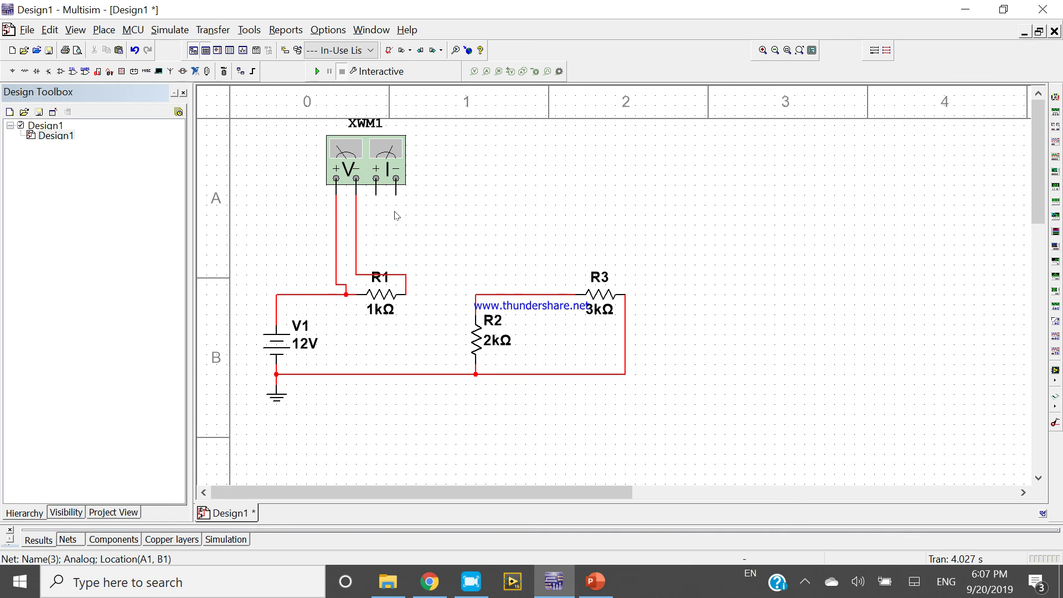
{"action": "left_click", "coordinate": [376, 193]}
{"action": "left_click", "coordinate": [405, 274]}
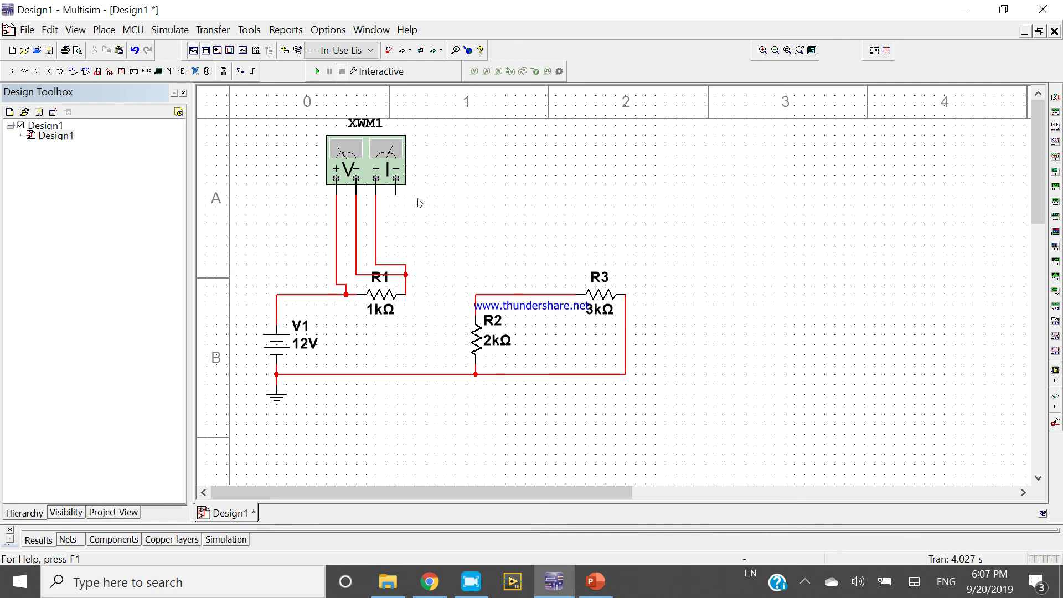
{"action": "left_click", "coordinate": [397, 194]}
{"action": "left_click", "coordinate": [476, 294]}
Step: Open XWM1's readout beside the circuit and run the simulation
{"action": "double_click", "coordinate": [359, 170]}
{"action": "left_click_drag", "start_coordinate": [540, 231], "coordinate": [668, 208]}
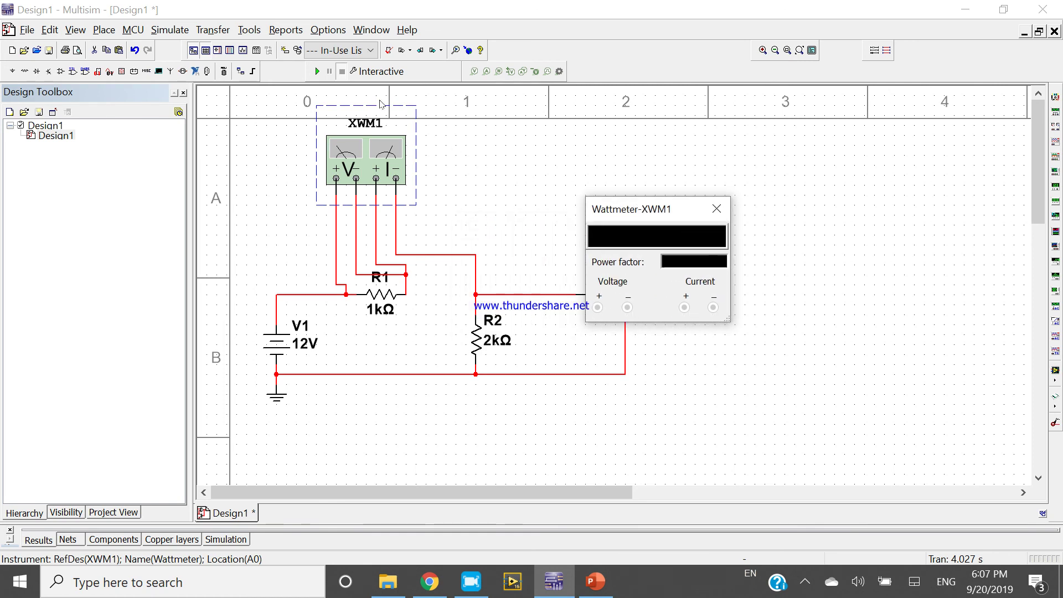
{"action": "left_click", "coordinate": [316, 72]}
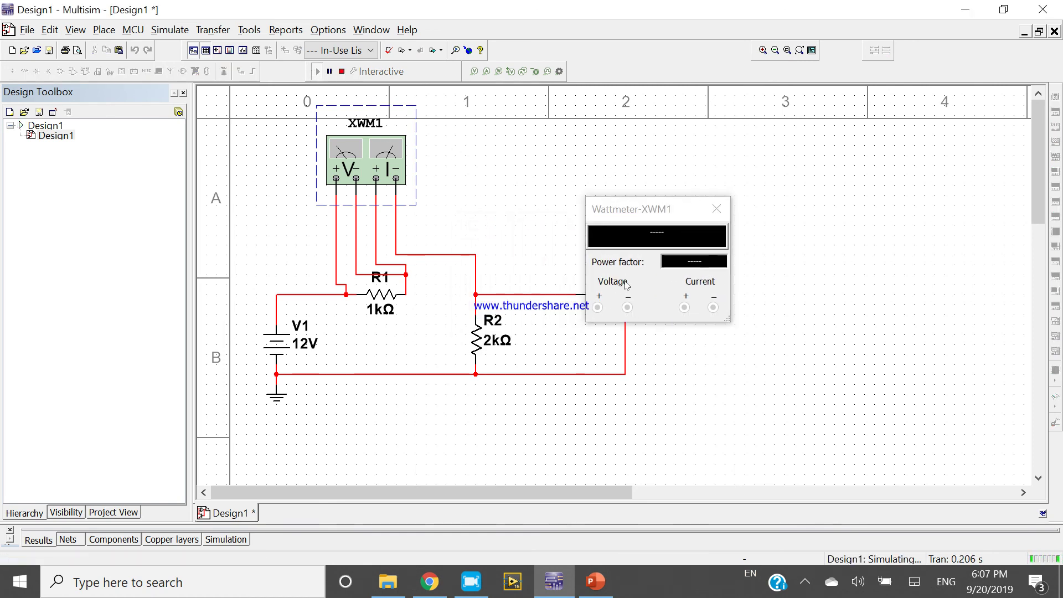